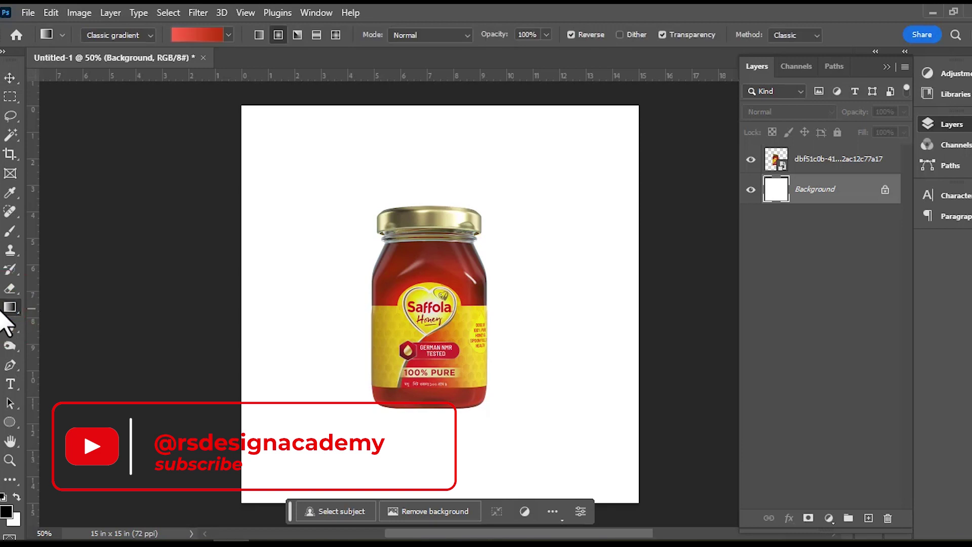
Edit the gradient's dark end colour stop and set it to the deep red bb3a0f.
left_click(200, 35)
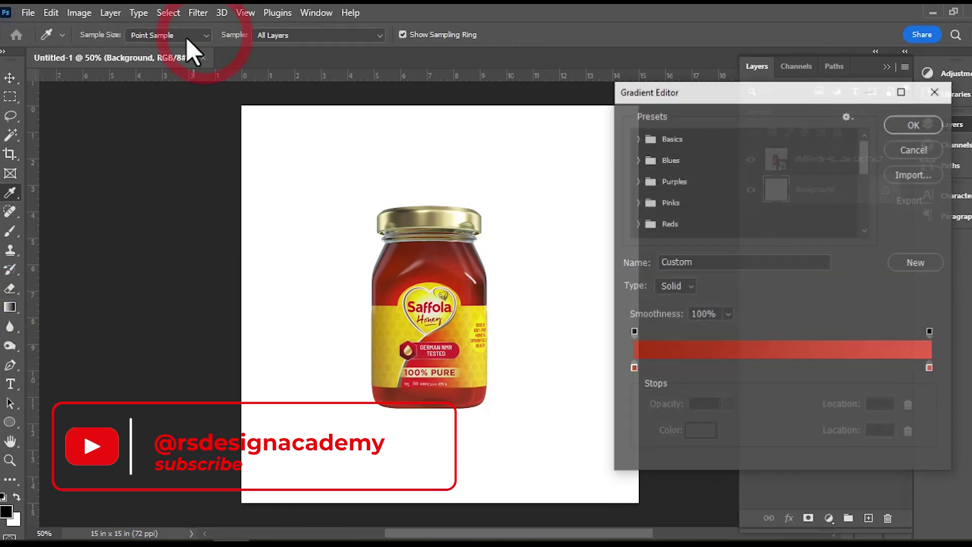
left_click(633, 368)
left_click(701, 431)
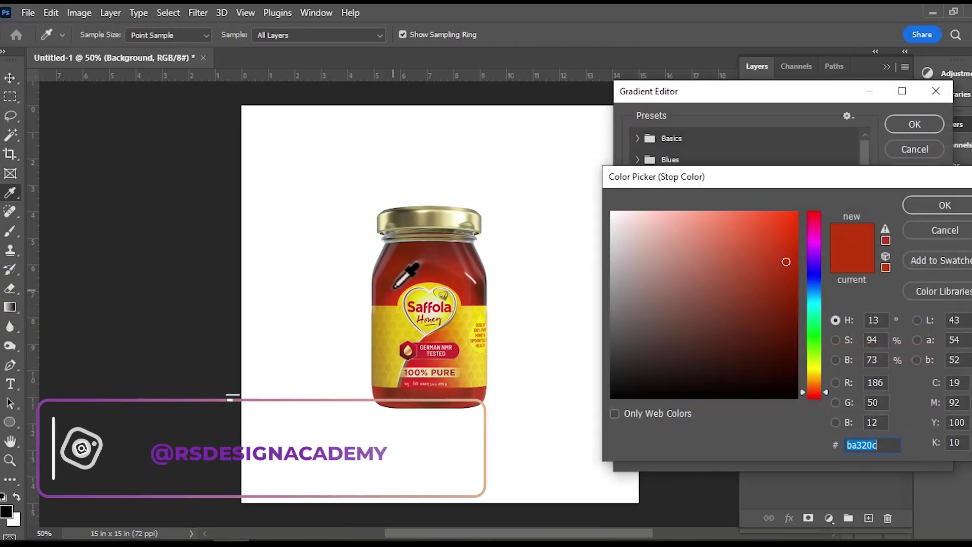
left_click(411, 250)
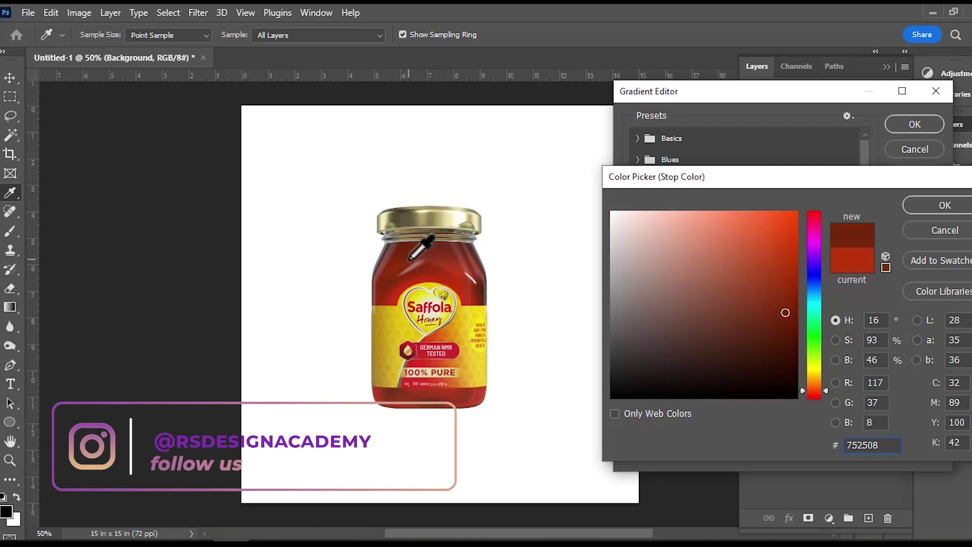
left_click(783, 262)
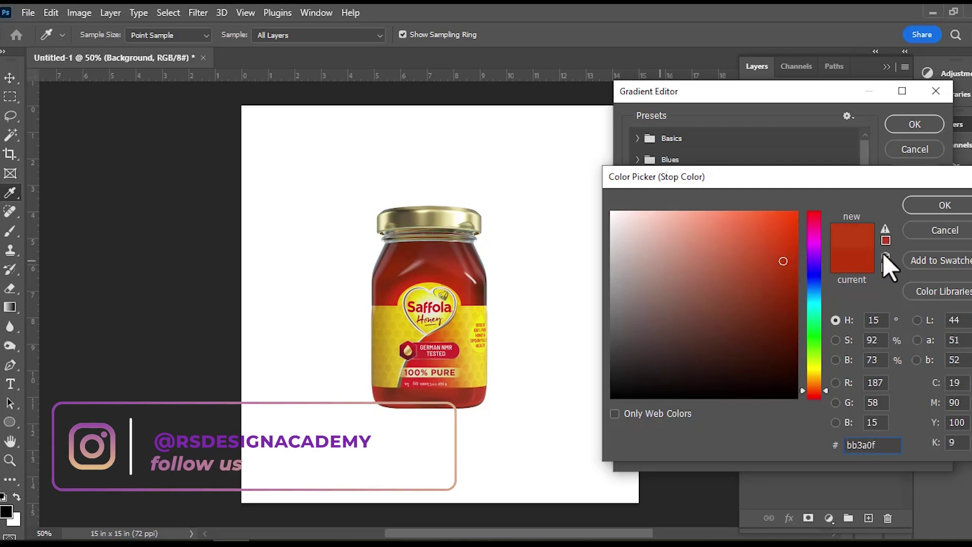
left_click(958, 205)
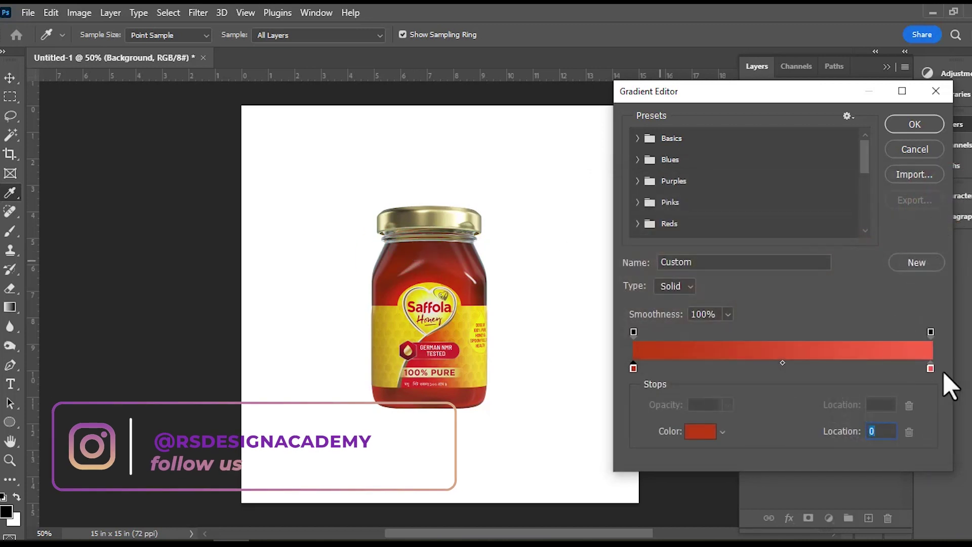
Set the gradient's light end colour stop to the bright red f34e2a and accept the gradient.
left_click(696, 435)
left_click(389, 302)
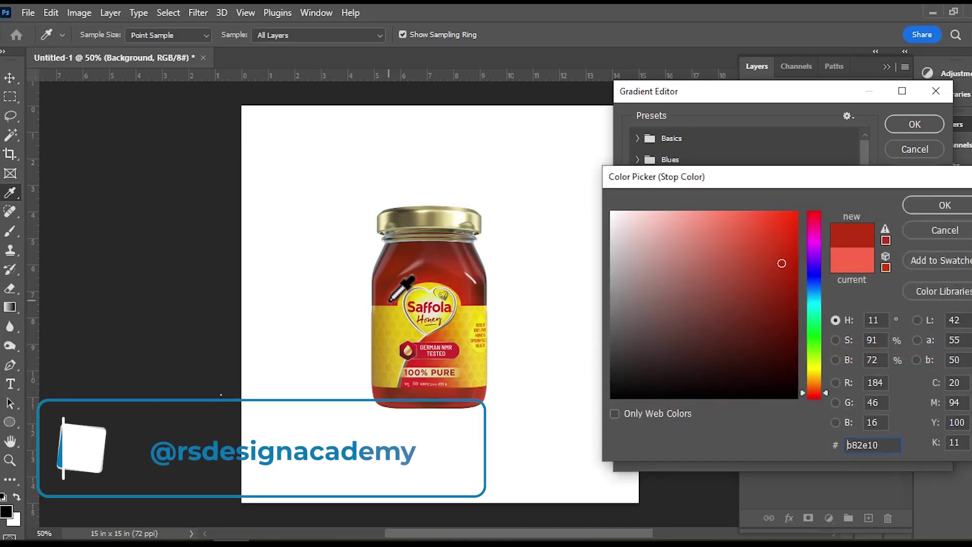
left_click(781, 226)
left_click(765, 220)
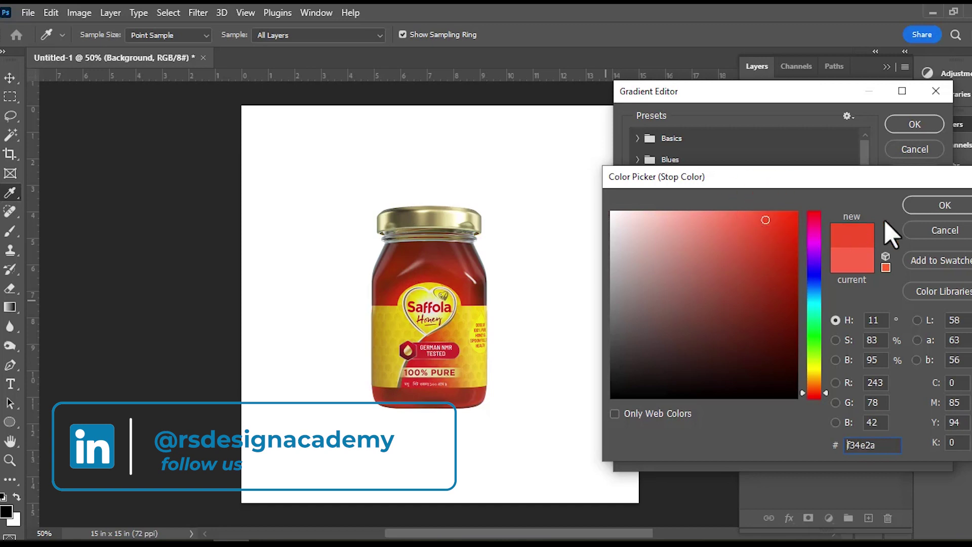
left_click(935, 205)
left_click(918, 125)
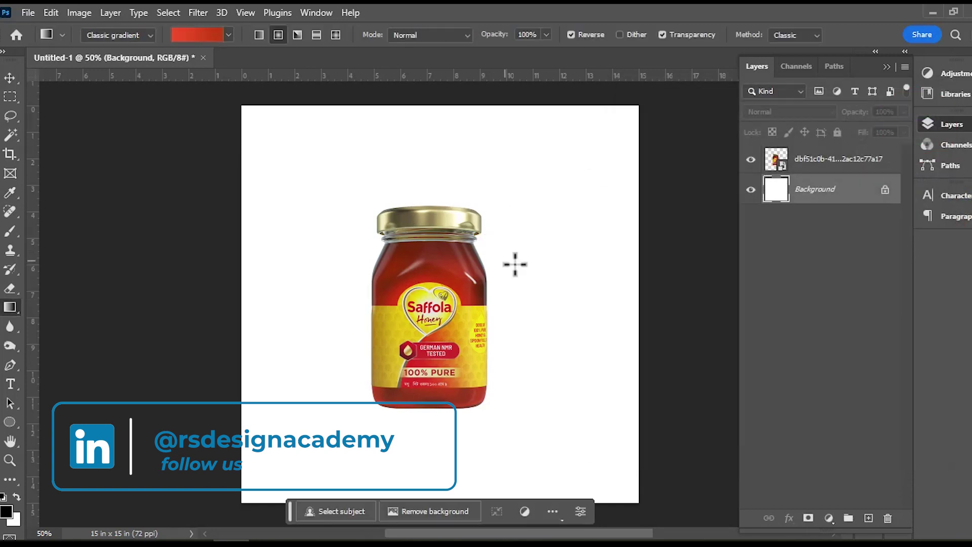
Fill the Background layer with the red radial gradient, redrawing it outward from behind the jar several times.
left_click_drag(516, 312, 212, 138)
left_click_drag(470, 289, 333, 202)
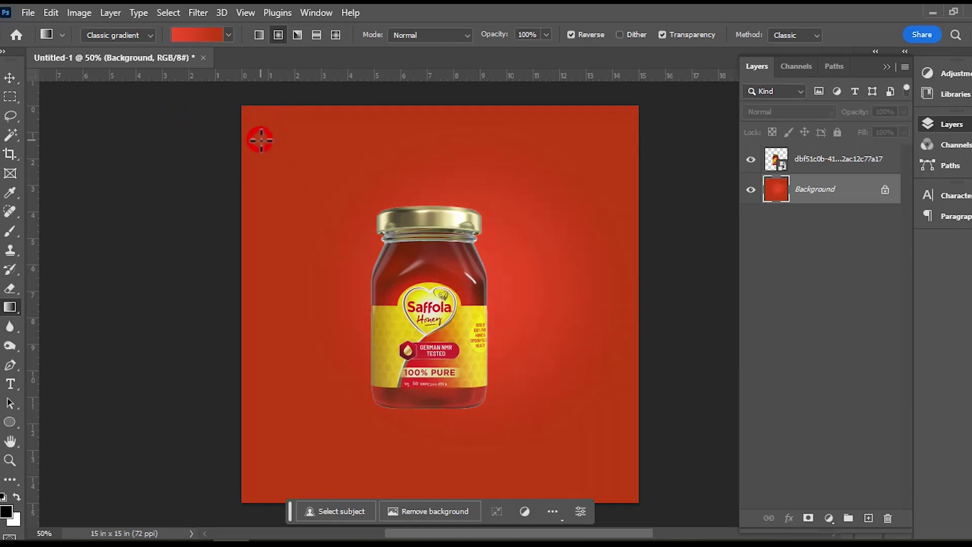
left_click_drag(260, 140, 261, 141)
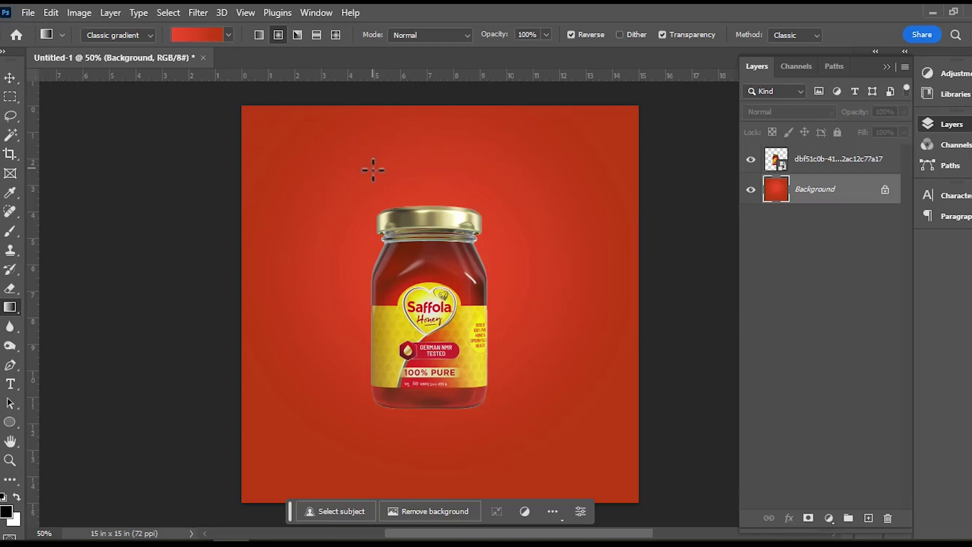
left_click_drag(416, 260, 332, 174)
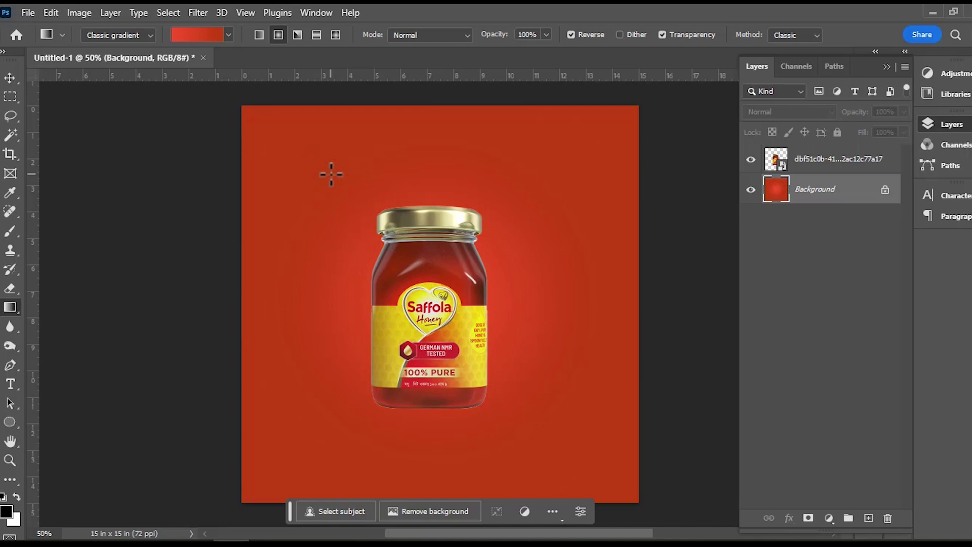
Lighten the gradient's light end stop to salmon pink and redraw the radial gradient across the Background layer.
left_click(216, 37)
left_click(930, 369)
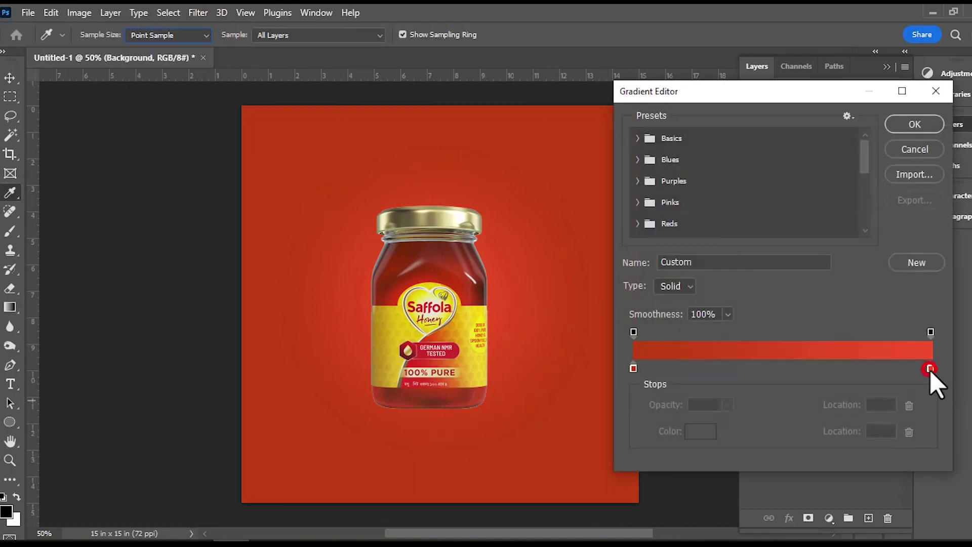
left_click(930, 369)
left_click(697, 429)
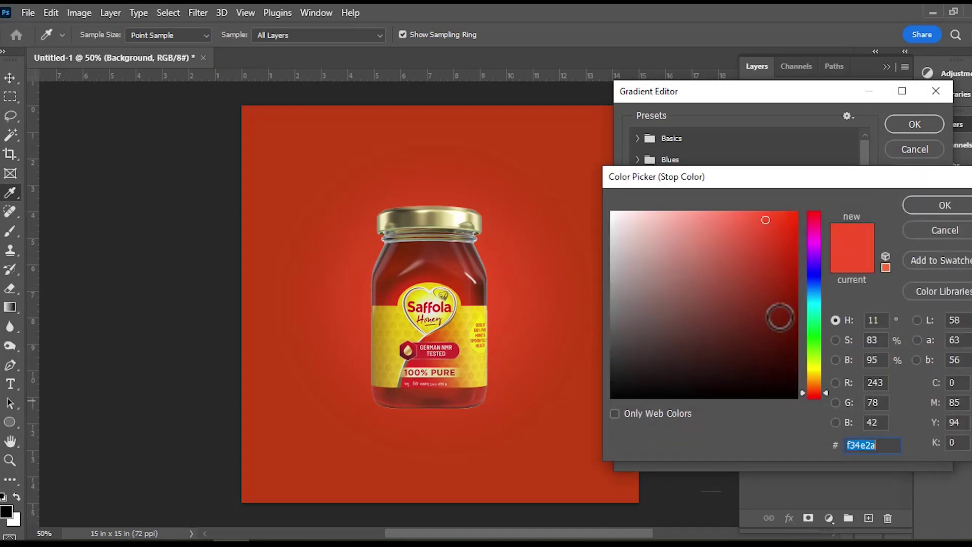
left_click(714, 225)
left_click(709, 220)
left_click(940, 205)
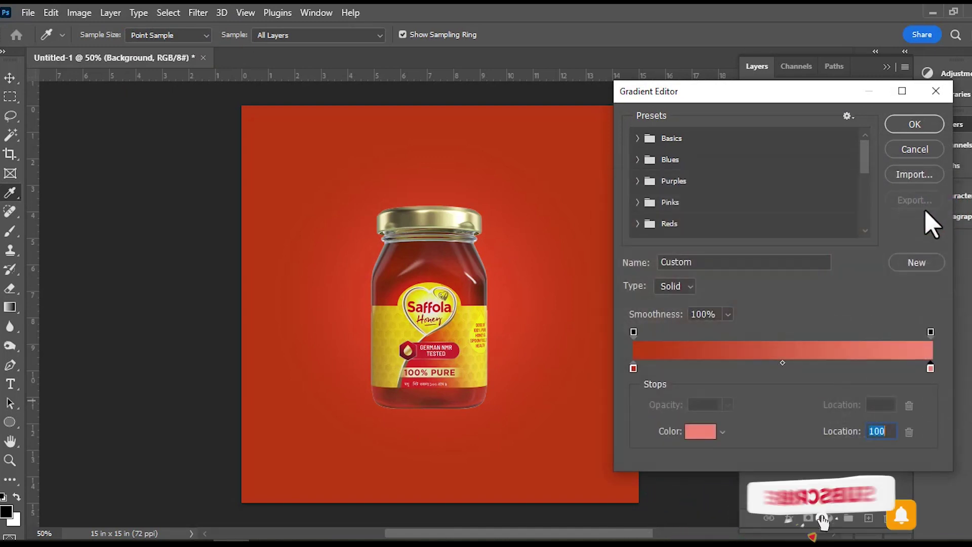
left_click(907, 129)
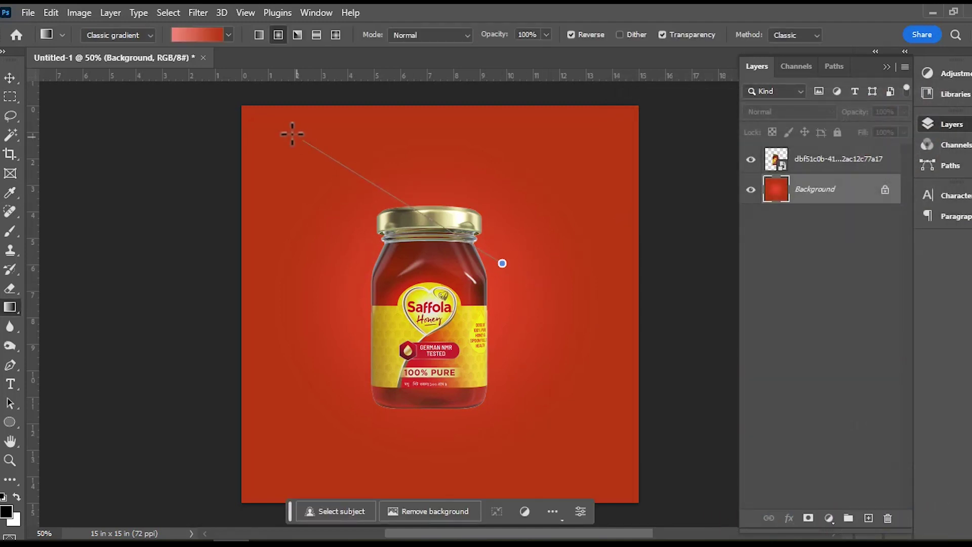
left_click_drag(301, 139, 289, 132)
left_click_drag(252, 100, 251, 100)
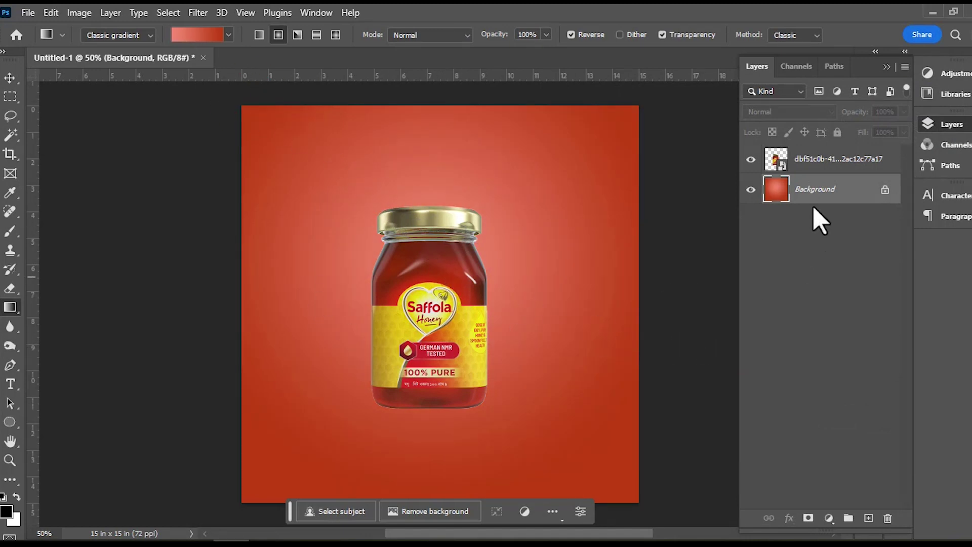
Select the full-width lower part of the background, from about 8 in down, and fill it with a radial gradient glowing below the jar.
left_click(11, 97)
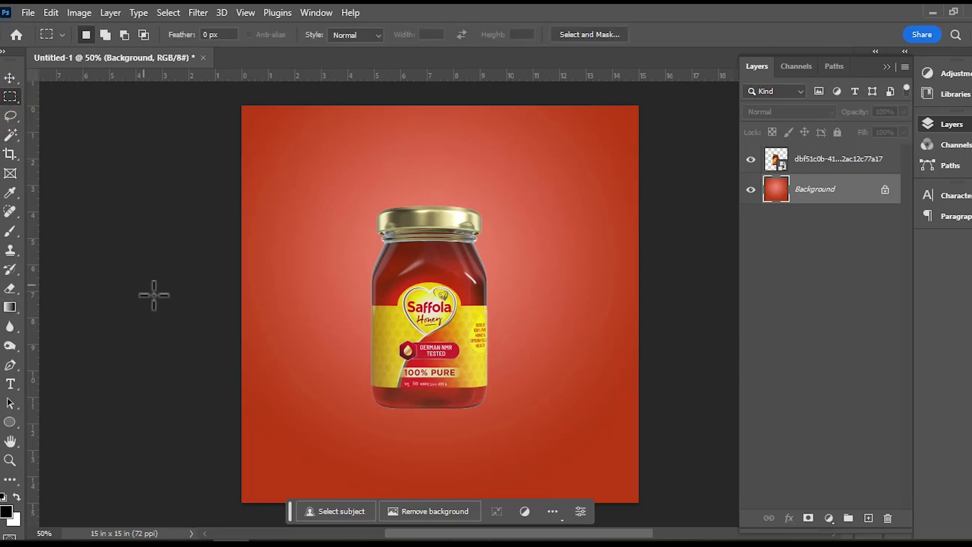
left_click_drag(238, 322, 650, 508)
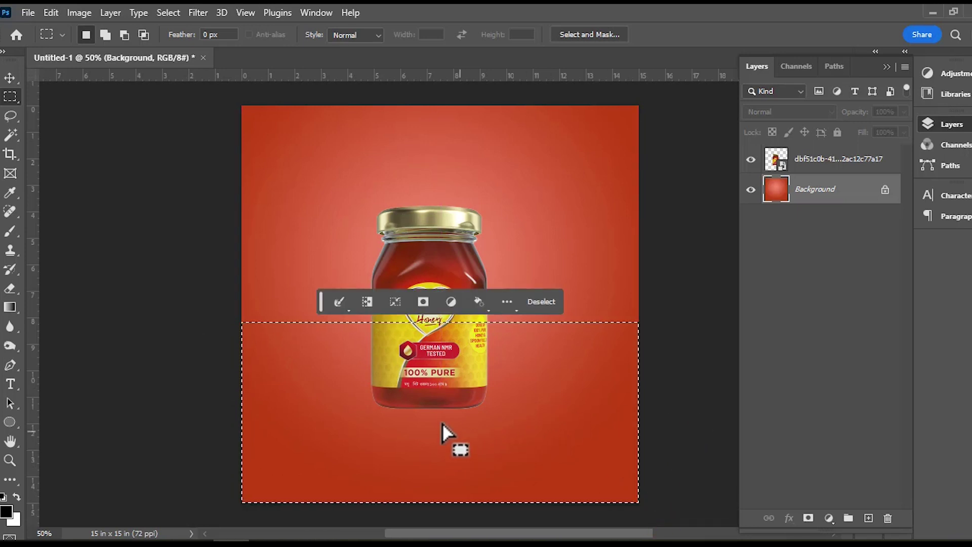
left_click(10, 307)
left_click_drag(427, 405, 412, 331)
left_click_drag(422, 392, 423, 438)
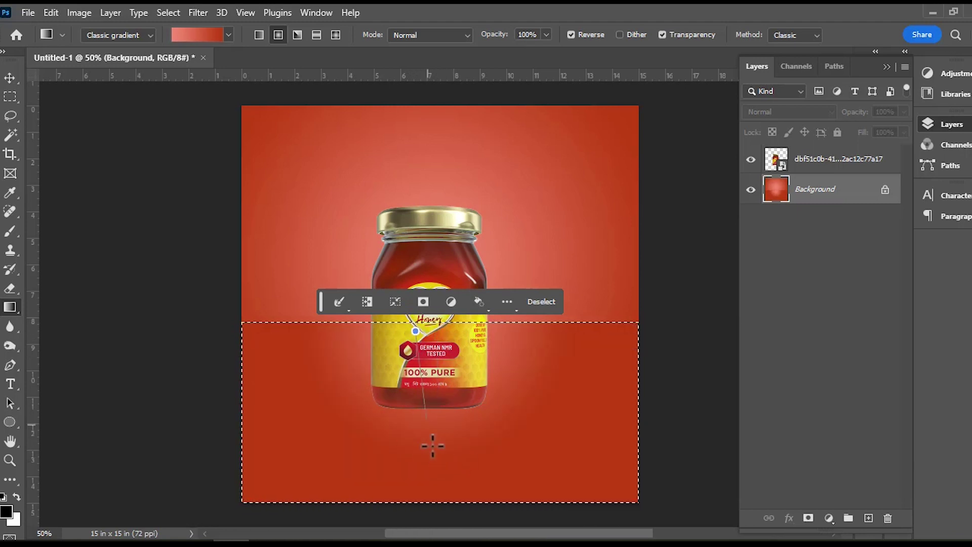
left_click_drag(434, 484, 433, 484)
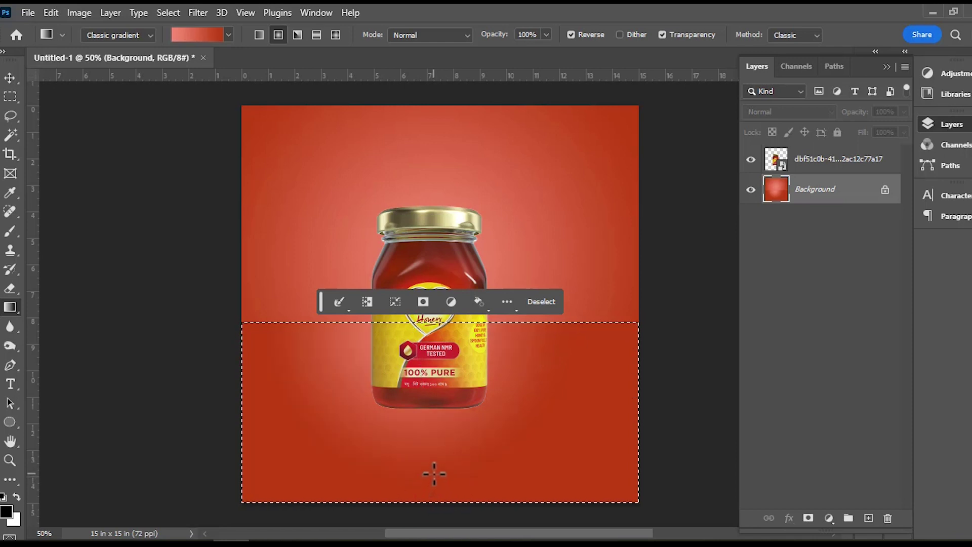
left_click_drag(437, 468, 428, 313)
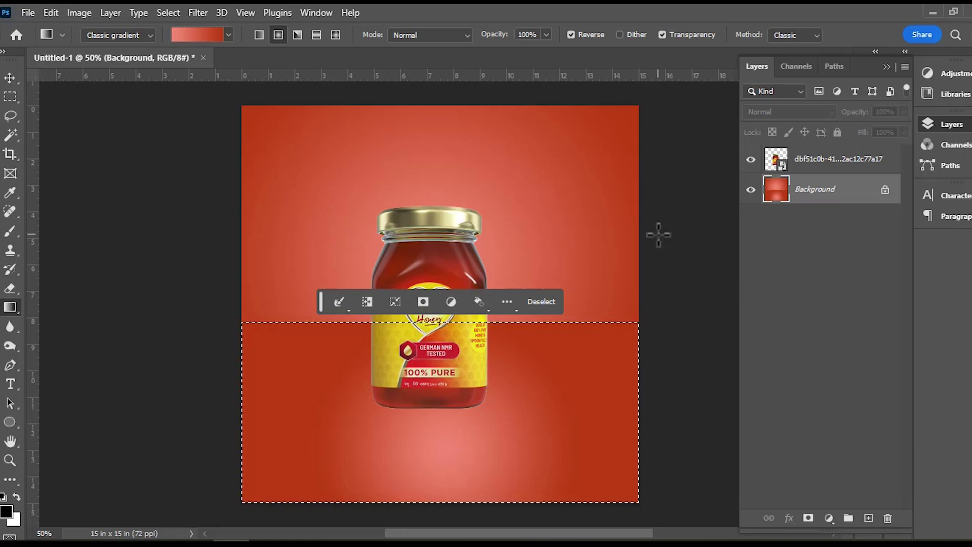
Copy the selected lower area to a new layer and apply a Gaussian Blur with a 29.1 pixel radius.
key("ctrl+j")
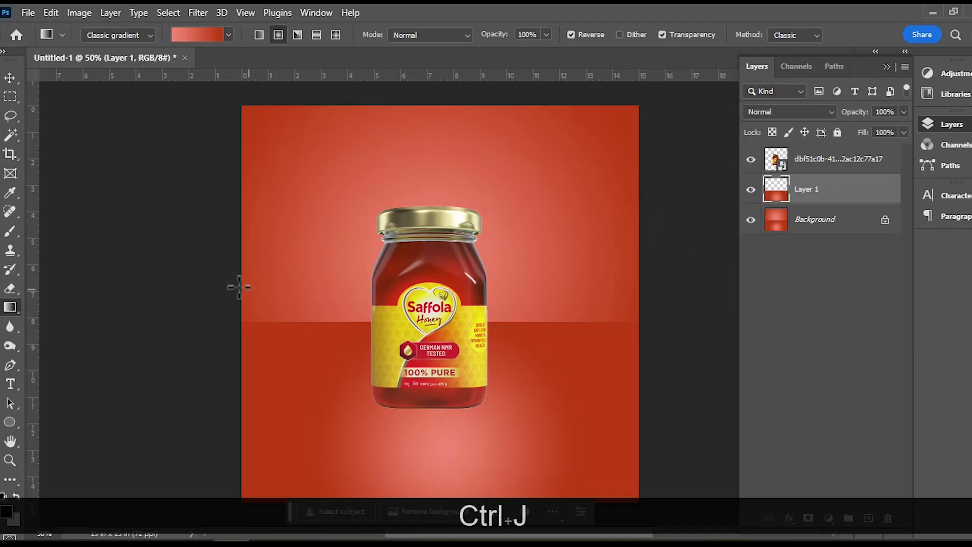
left_click(12, 80)
scroll(711, 293, "down", 2)
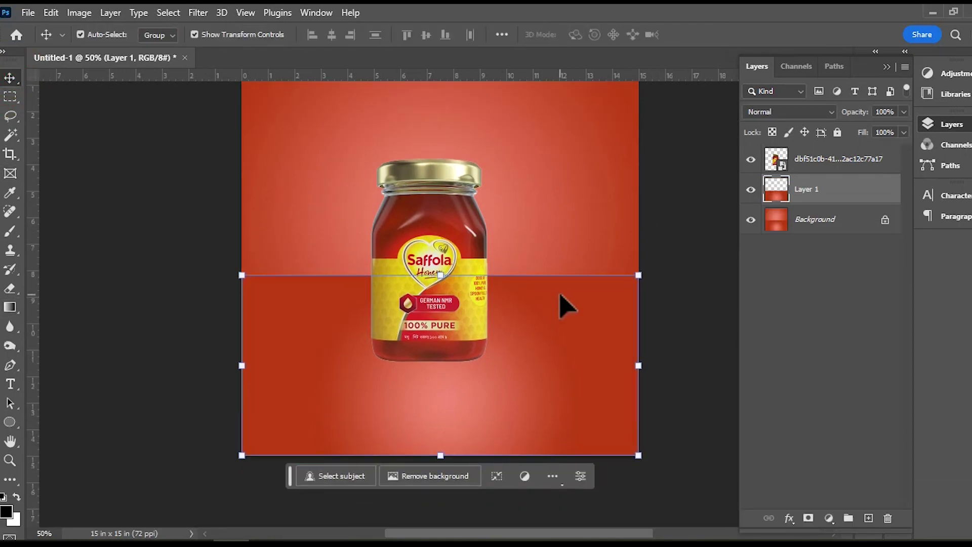
left_click(559, 294)
left_click(194, 14)
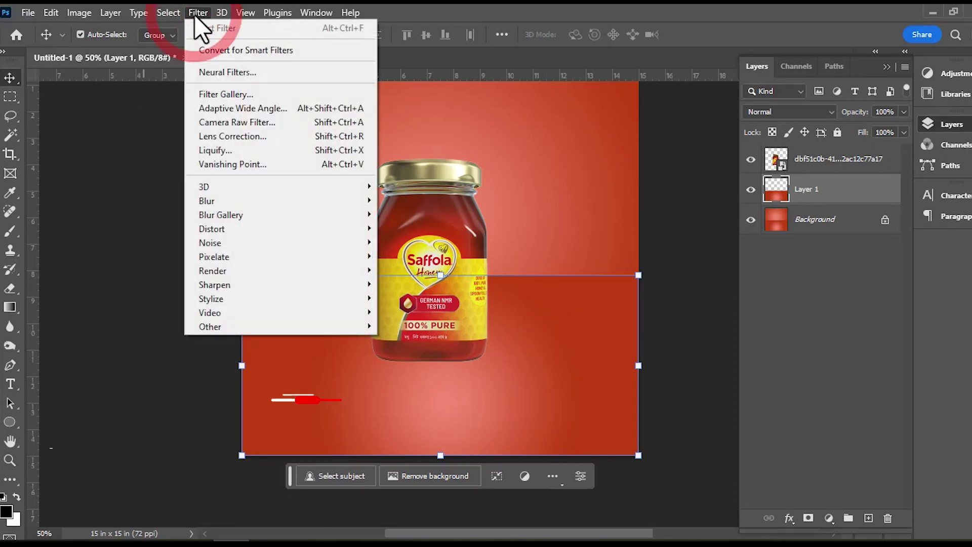
mouse_move(259, 202)
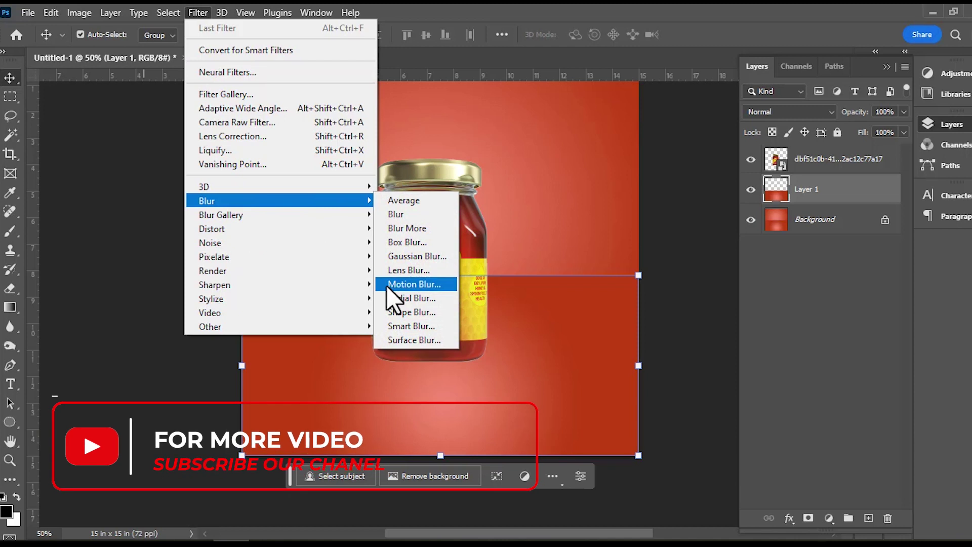
left_click(427, 256)
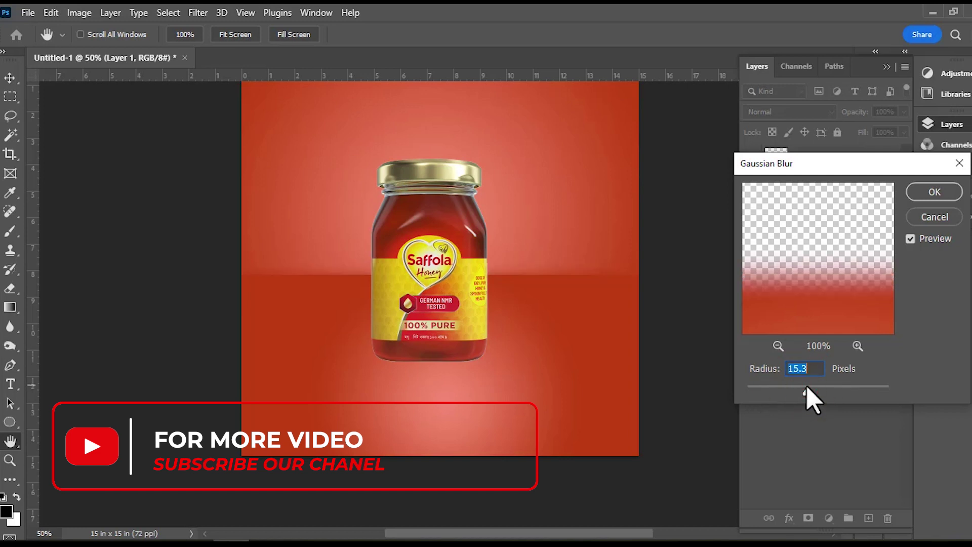
left_click_drag(806, 387, 814, 388)
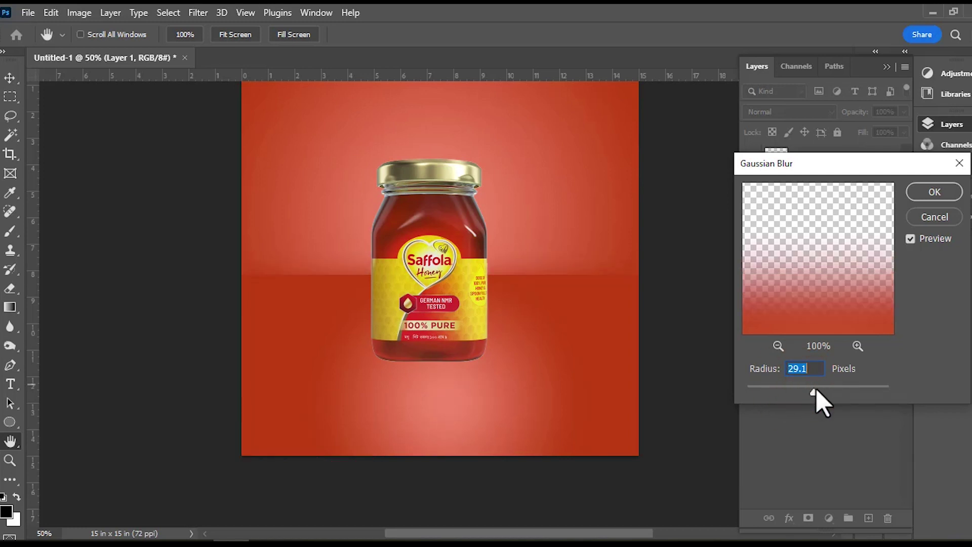
left_click(935, 192)
left_click(688, 192)
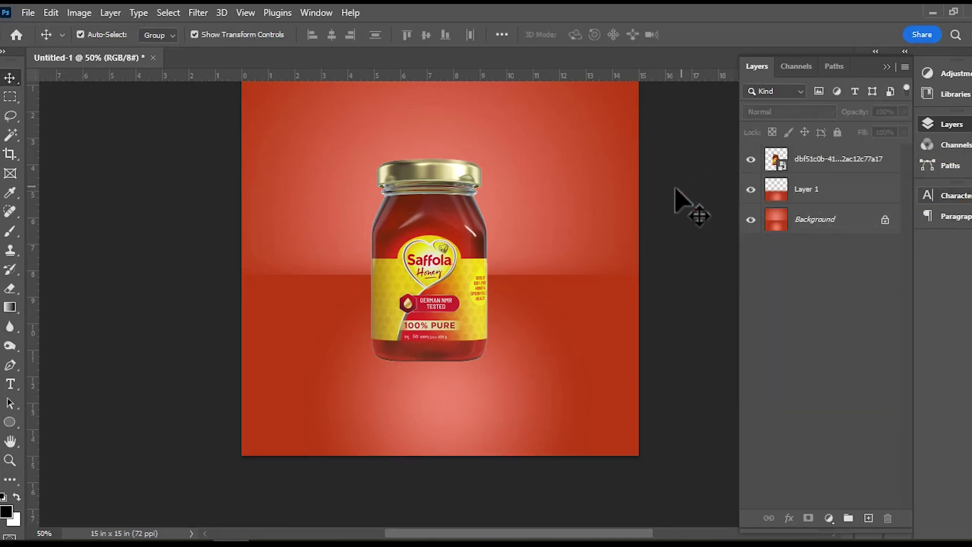
scroll(572, 263, "up", 3)
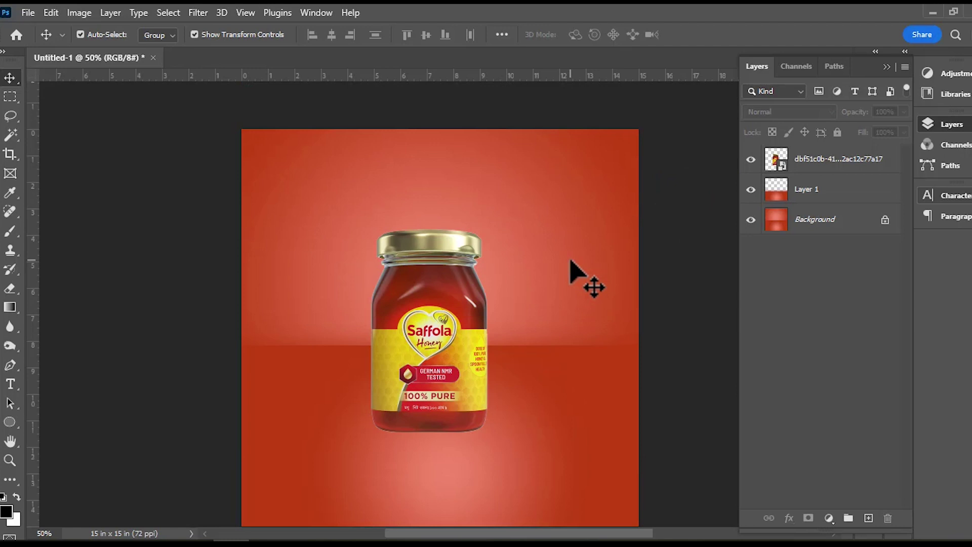
scroll(571, 261, "down", 3)
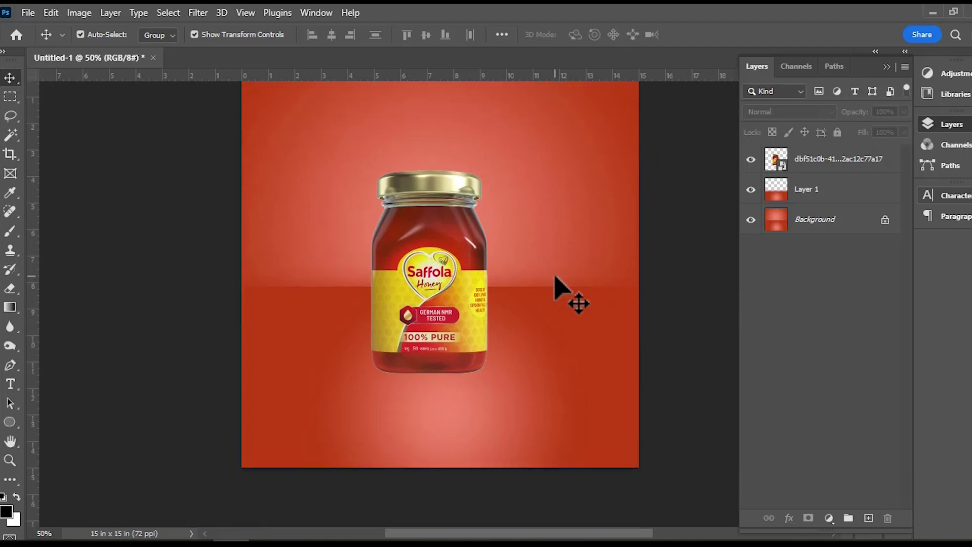
scroll(557, 283, "up", 2)
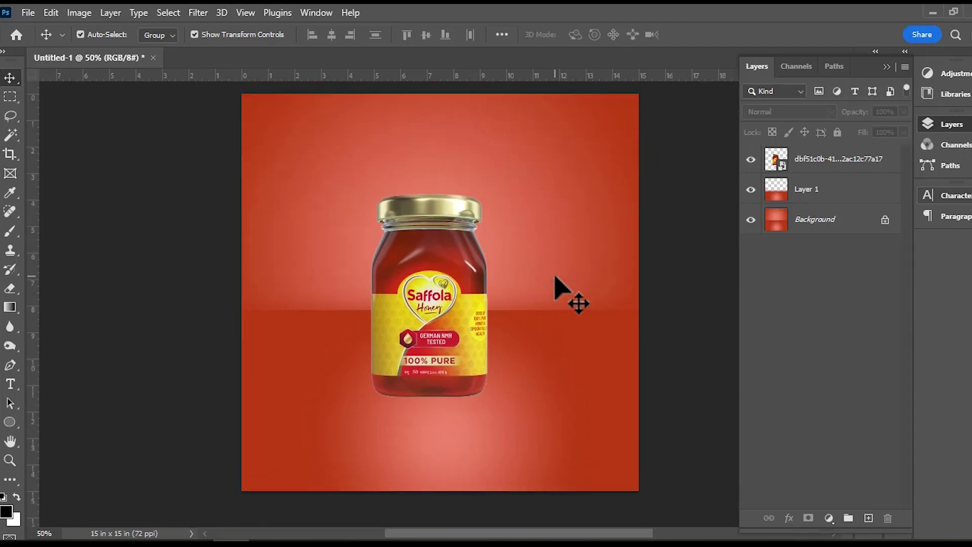
left_click(470, 287)
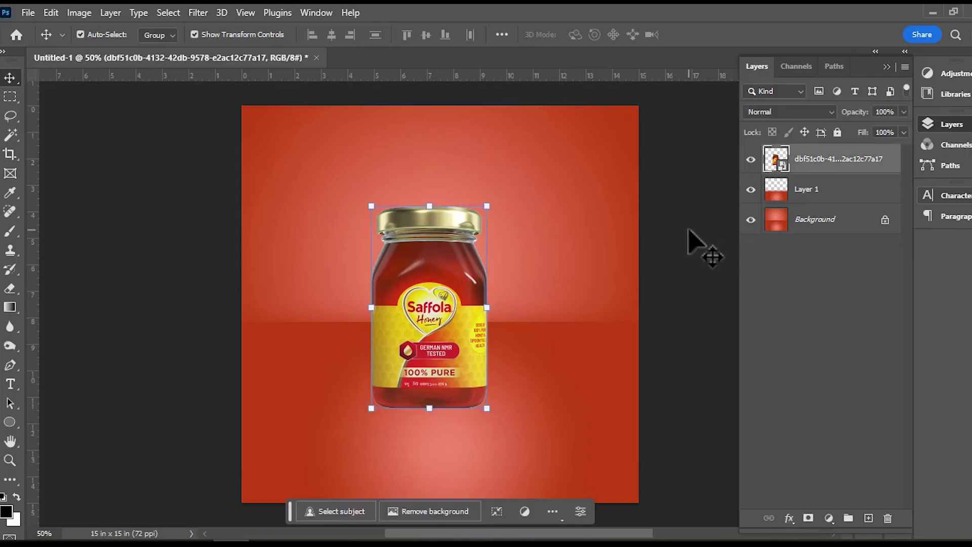
left_click(691, 242)
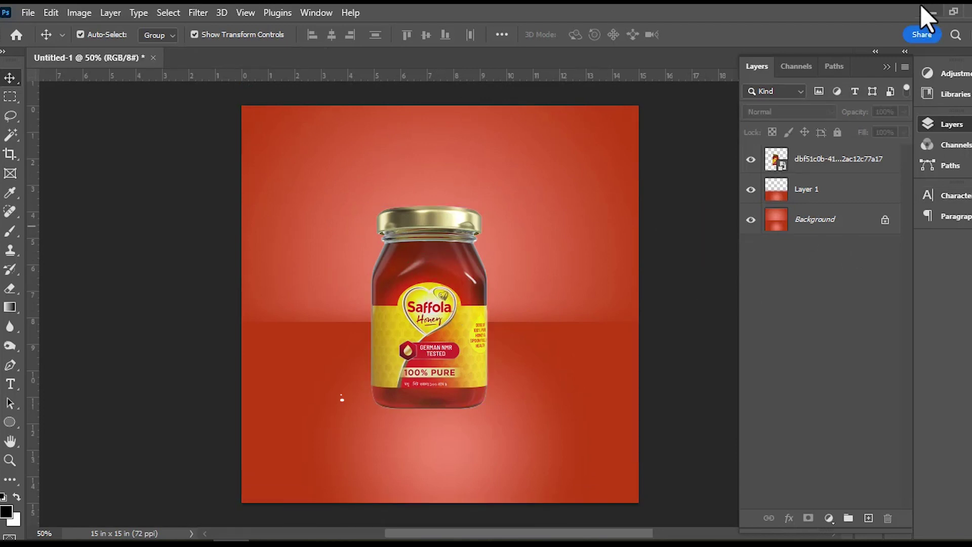
Place HONEY BOWL.png at the lower right of the jar and scale it to about 130%.
key("alt+Tab")
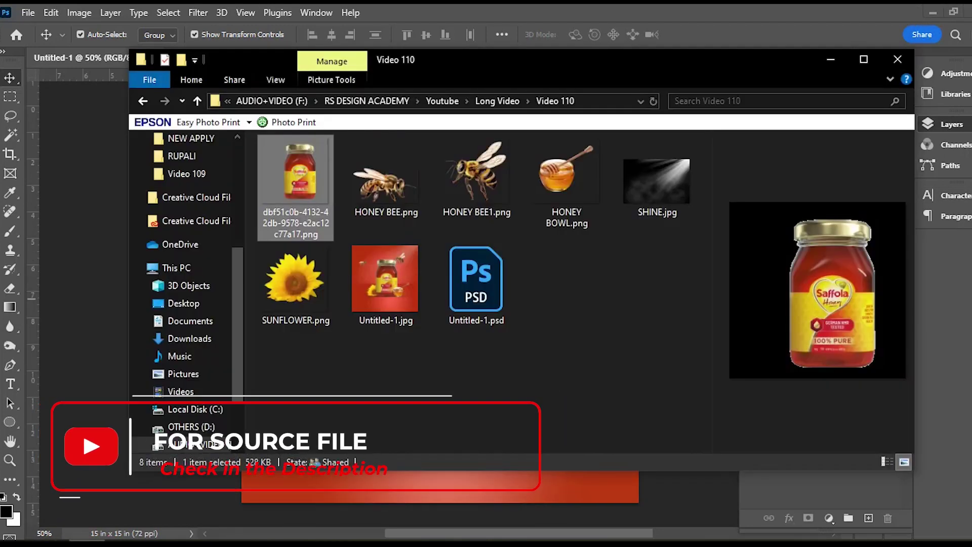
left_click_drag(564, 175, 470, 485)
left_click_drag(441, 319, 499, 387)
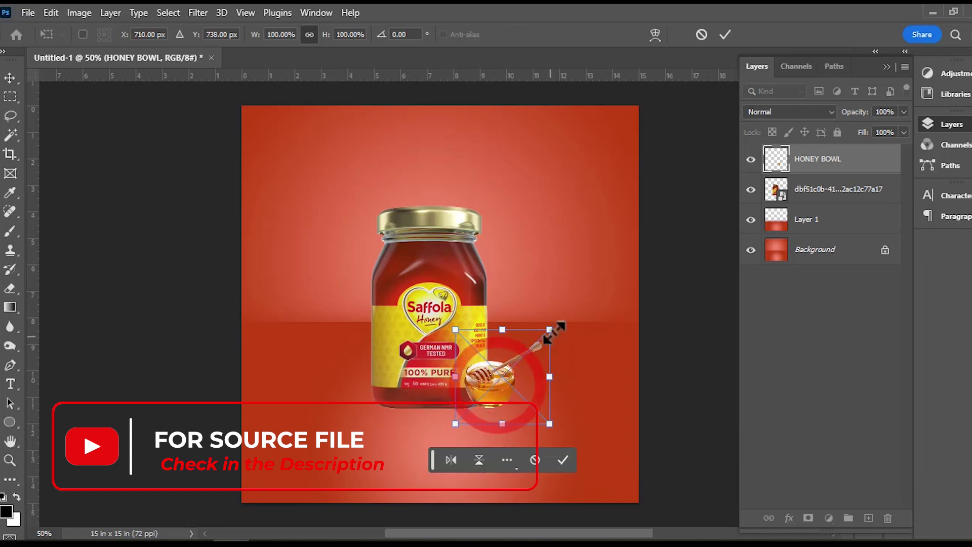
left_click_drag(550, 329, 567, 290)
left_click_drag(491, 388, 484, 392)
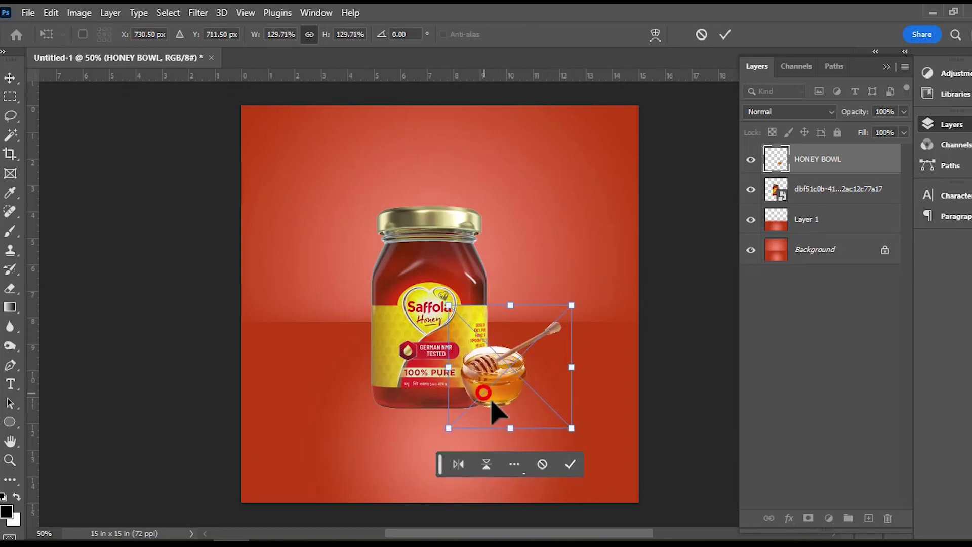
left_click(570, 465)
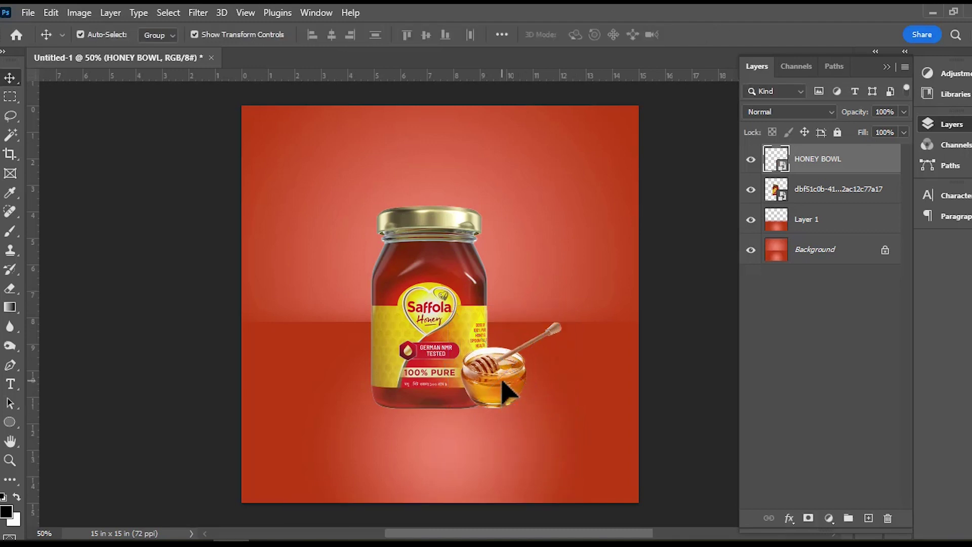
Nudge the honey bowl slightly right and down so its base lines up with the bottom of the jar.
left_click_drag(505, 387, 508, 384)
left_click(660, 389)
left_click(513, 387)
key("Down")
left_click_drag(505, 392, 507, 393)
left_click(642, 395)
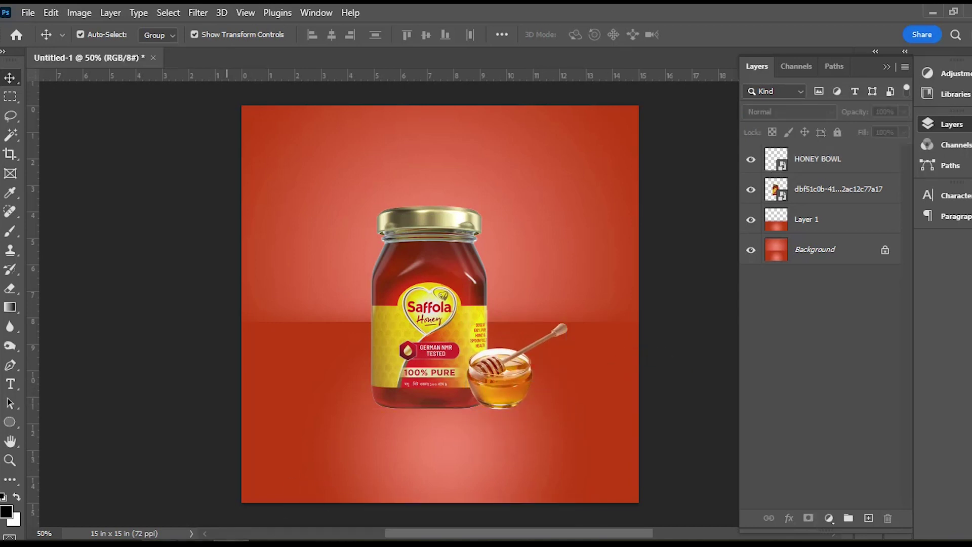
Place SUNFLOWER.png at the jar's lower left and enlarge it to roughly half the jar's height.
left_click(75, 546)
left_click(278, 294)
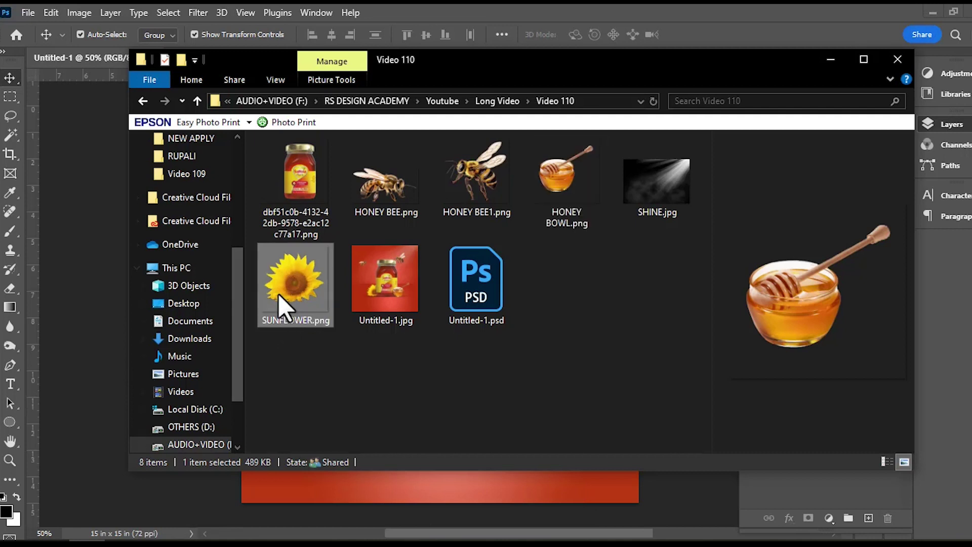
left_click_drag(298, 293, 346, 489)
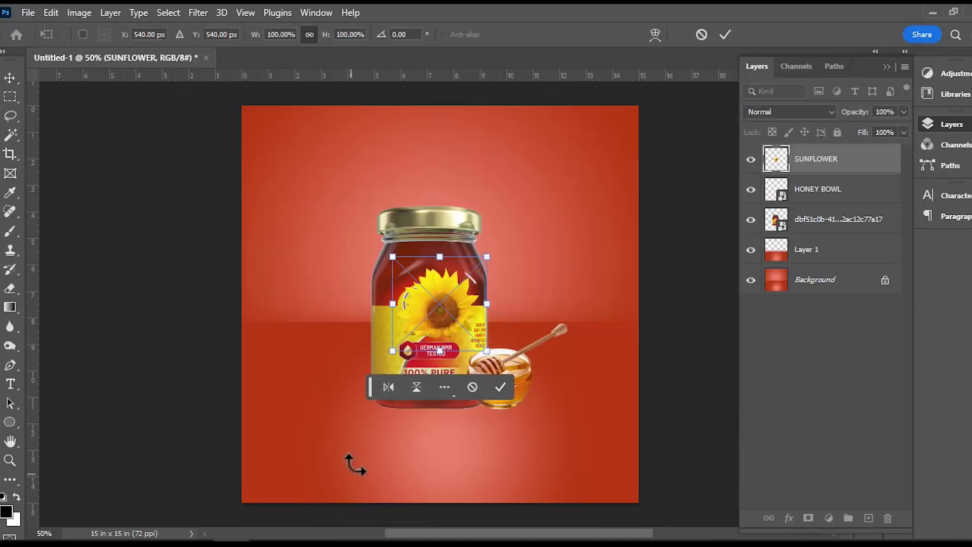
left_click_drag(447, 327, 365, 386)
left_click_drag(308, 314, 265, 270)
left_click_drag(327, 358, 359, 375)
left_click(426, 462)
Move the SUNFLOWER layer below the jar layer and shift the flower slightly right behind the jar.
left_click_drag(803, 160, 801, 234)
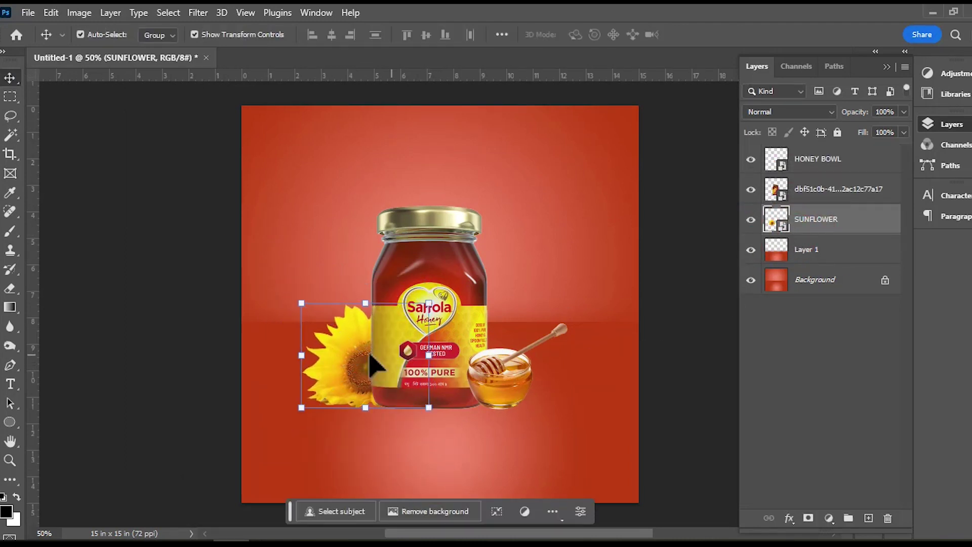
left_click_drag(346, 360, 352, 359)
left_click(163, 354)
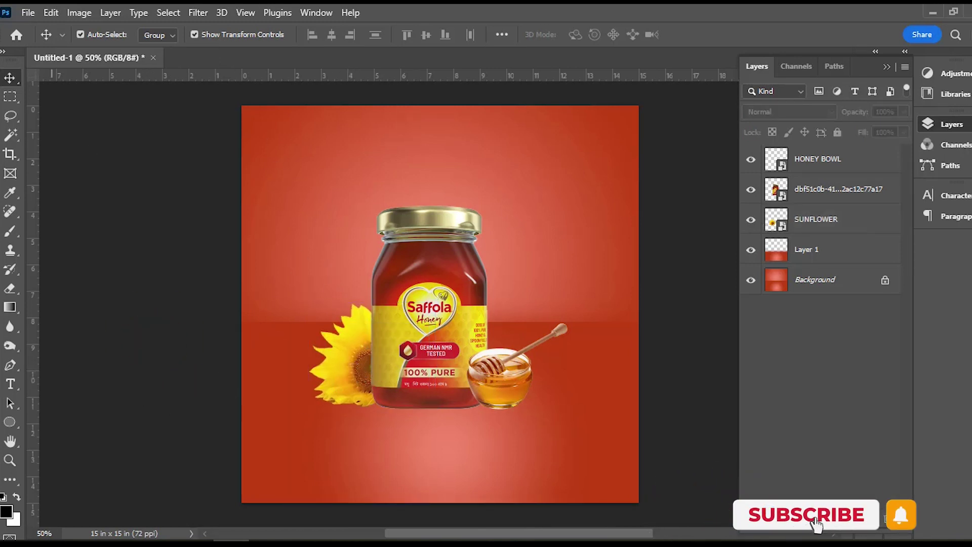
Place HONEY BEE1.png, scale it down and position it beside the right edge of the jar's lid.
left_click(87, 543)
left_click(463, 181)
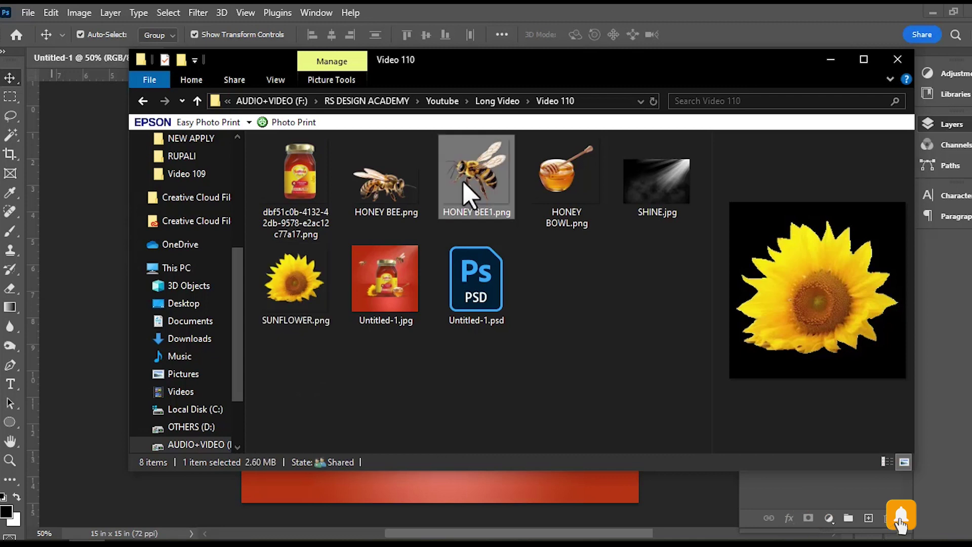
left_click_drag(484, 179, 411, 494)
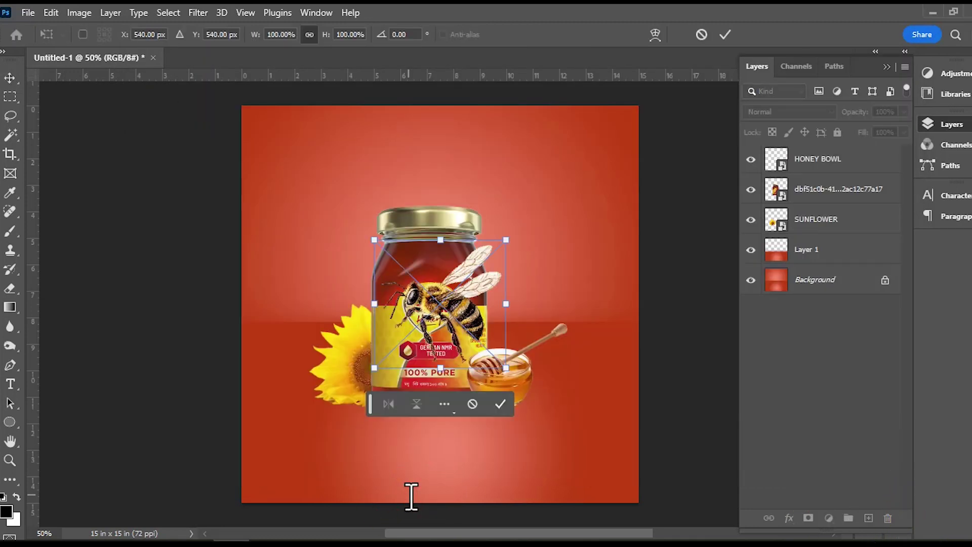
left_click_drag(506, 239, 453, 289)
left_click_drag(432, 338, 519, 219)
left_click(567, 283)
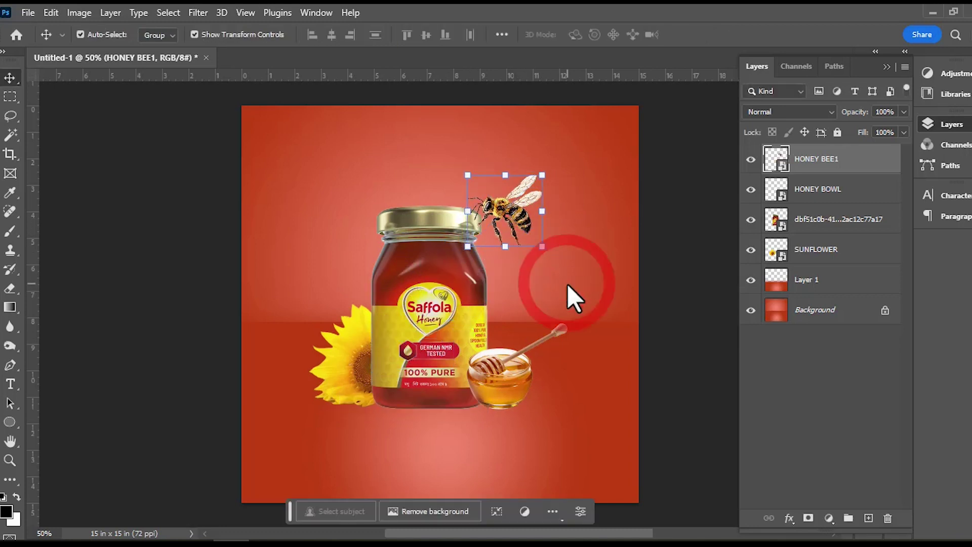
left_click(681, 229)
left_click(518, 220)
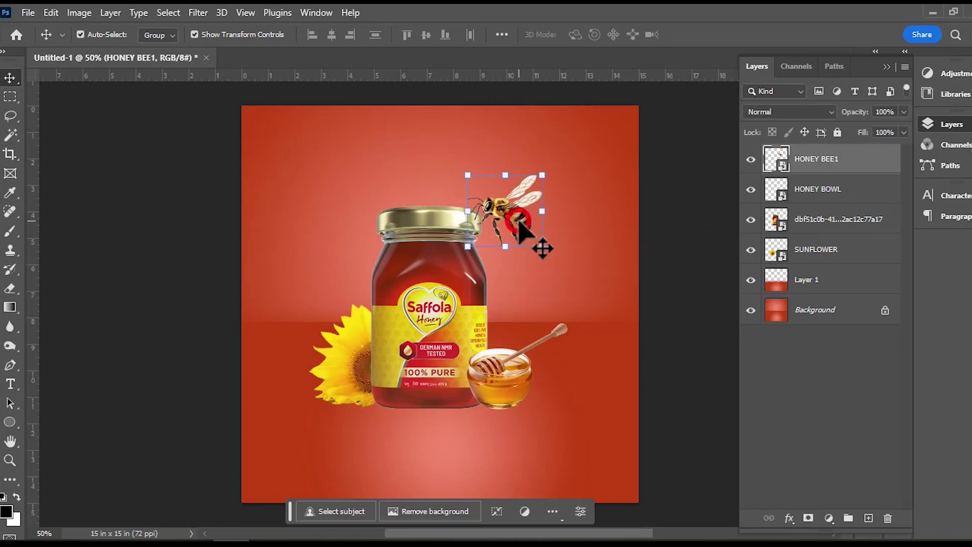
left_click_drag(517, 222, 521, 224)
Place HONEY BEE.png, shrink it to a small bee and position it above and left of the jar.
left_click(94, 543)
left_click_drag(381, 193, 360, 483)
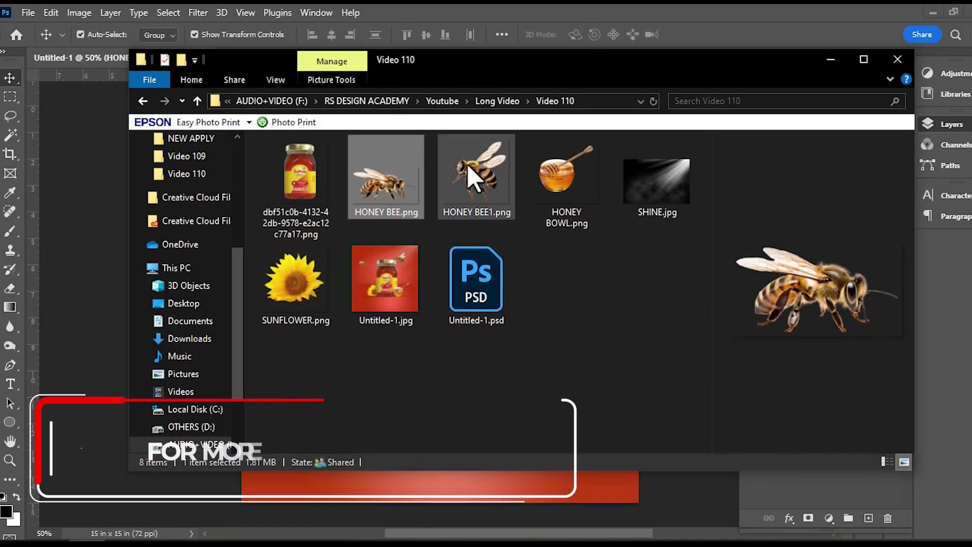
left_click_drag(387, 184, 389, 498)
left_click_drag(447, 319, 329, 216)
left_click_drag(388, 163, 326, 189)
left_click_drag(298, 221, 322, 199)
left_click_drag(354, 171, 334, 206)
left_click(382, 250)
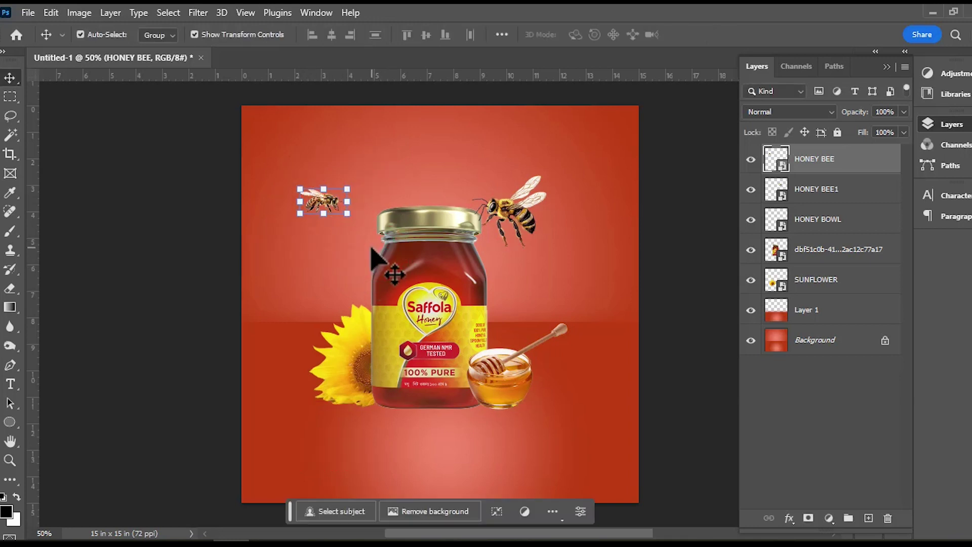
Adjust the small left bee's rotation slightly and shift it a little closer to the jar.
left_click(178, 247)
left_click(317, 191)
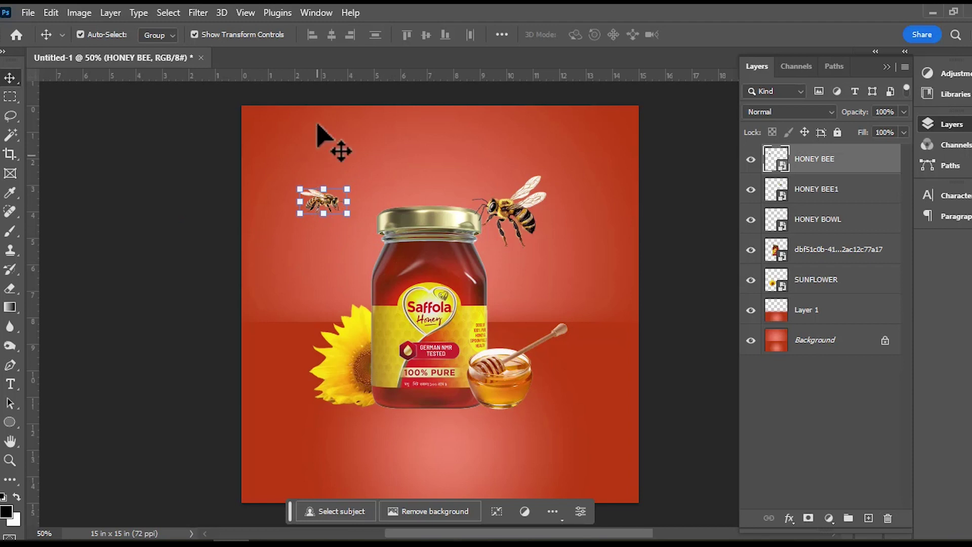
left_click_drag(362, 183, 358, 177)
left_click(382, 254)
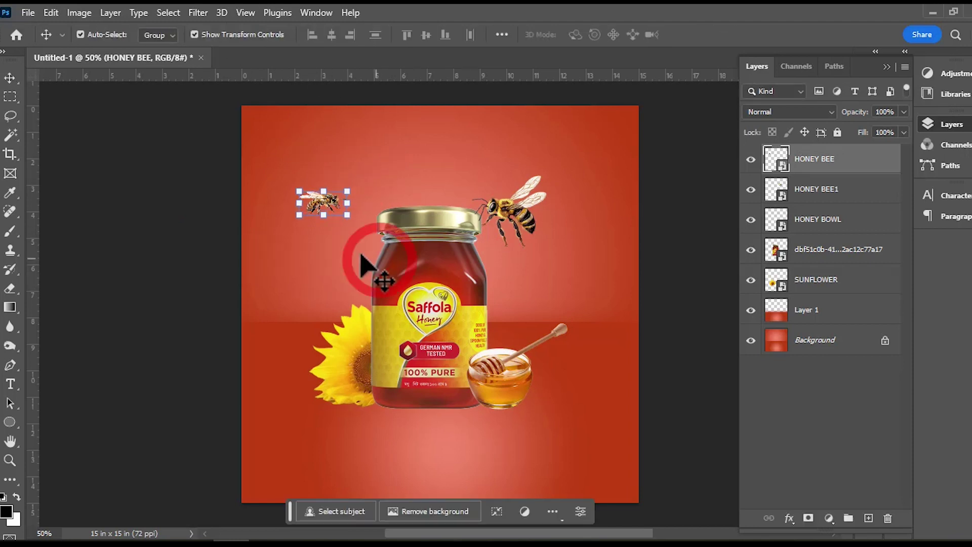
left_click(198, 213)
left_click(321, 203)
left_click_drag(318, 201, 326, 204)
Apply a Motion Blur to the small left bee with an angle of -87° and a distance of 9 pixels.
left_click(199, 13)
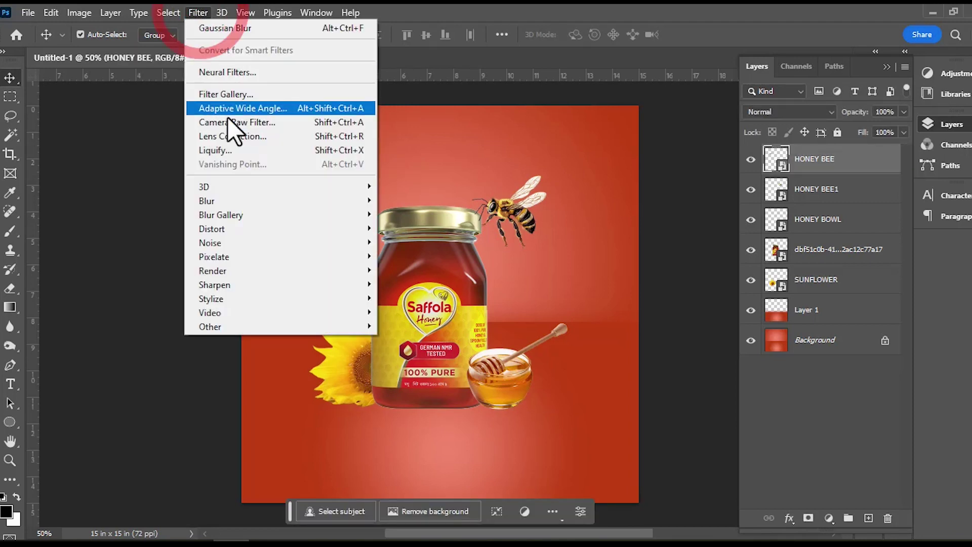
mouse_move(236, 212)
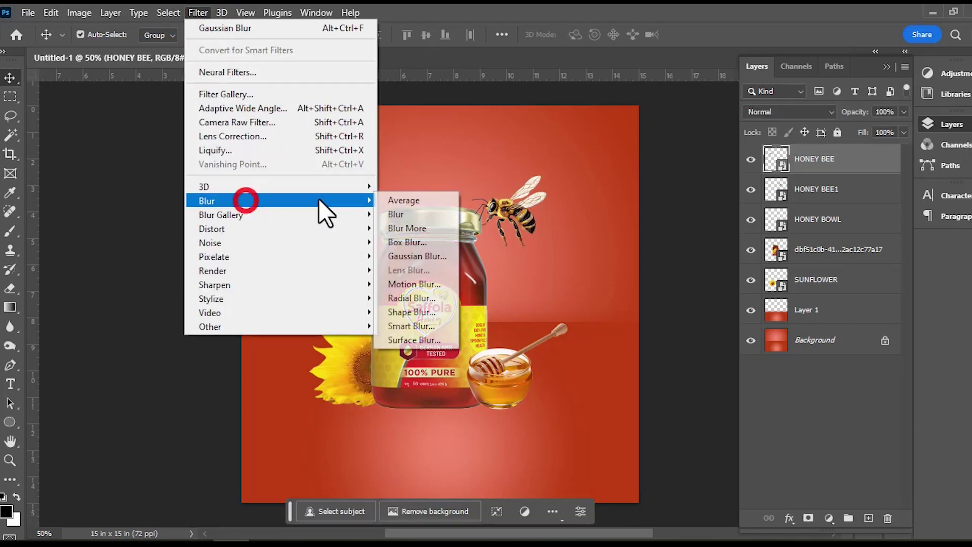
left_click(444, 282)
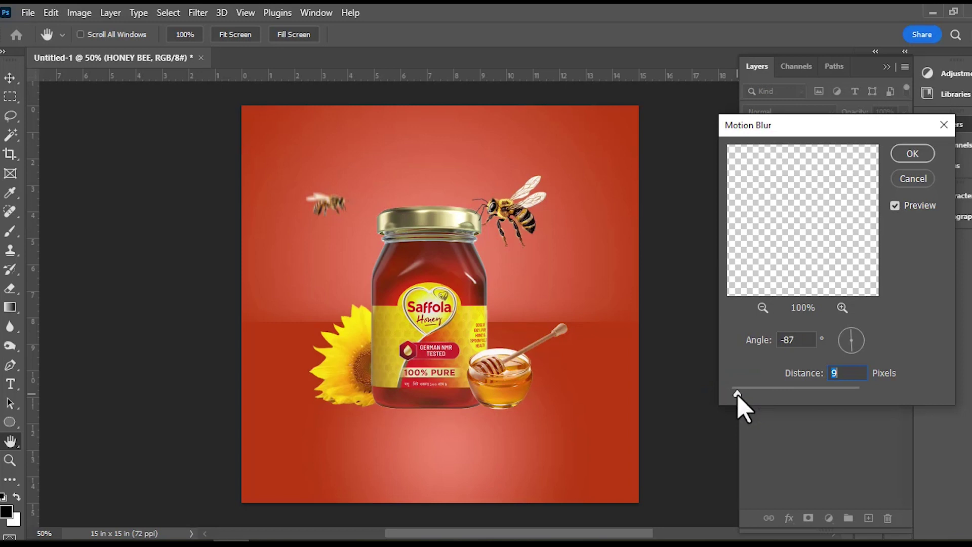
left_click(912, 154)
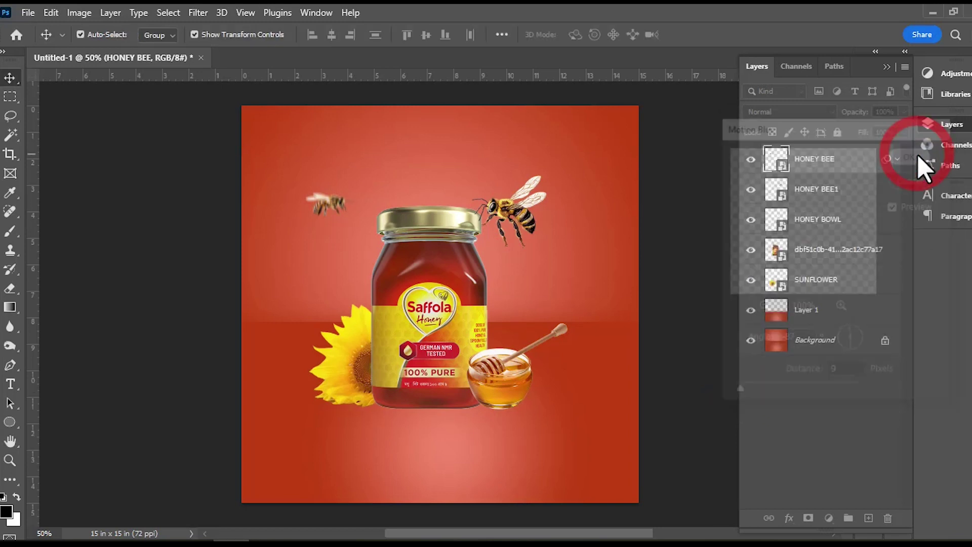
Apply a Motion Blur to the large right bee with an angle of -87° and a distance of 8 pixels.
left_click(511, 213)
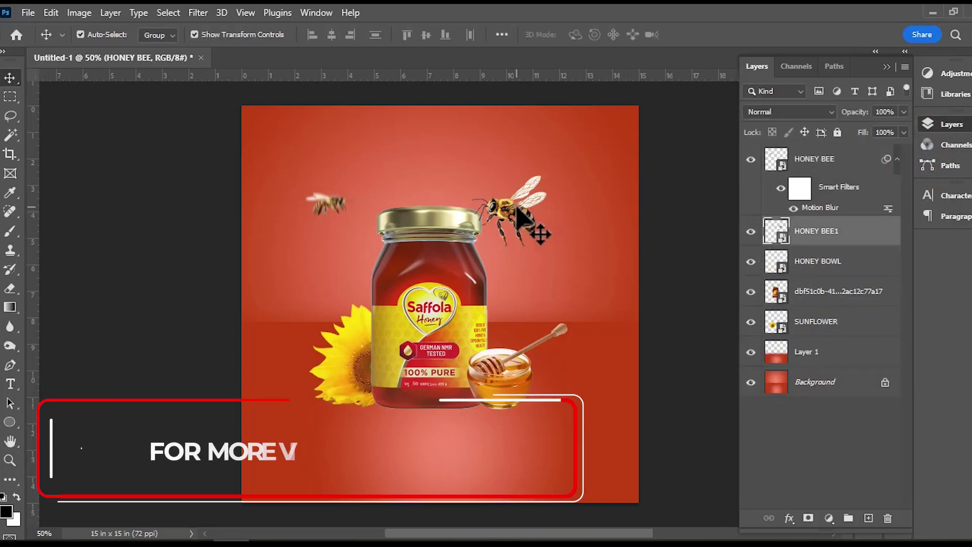
left_click(198, 13)
mouse_move(234, 202)
left_click(430, 283)
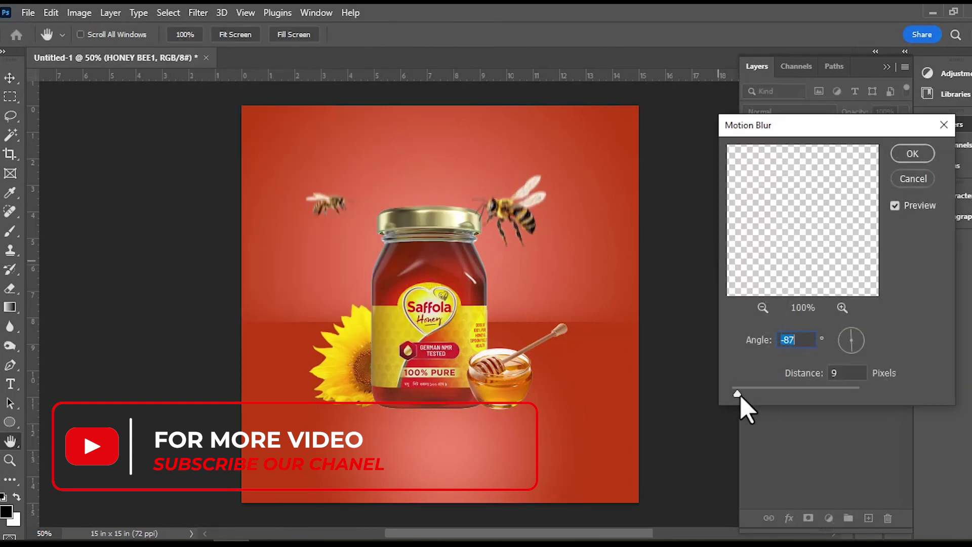
left_click_drag(740, 397, 737, 396)
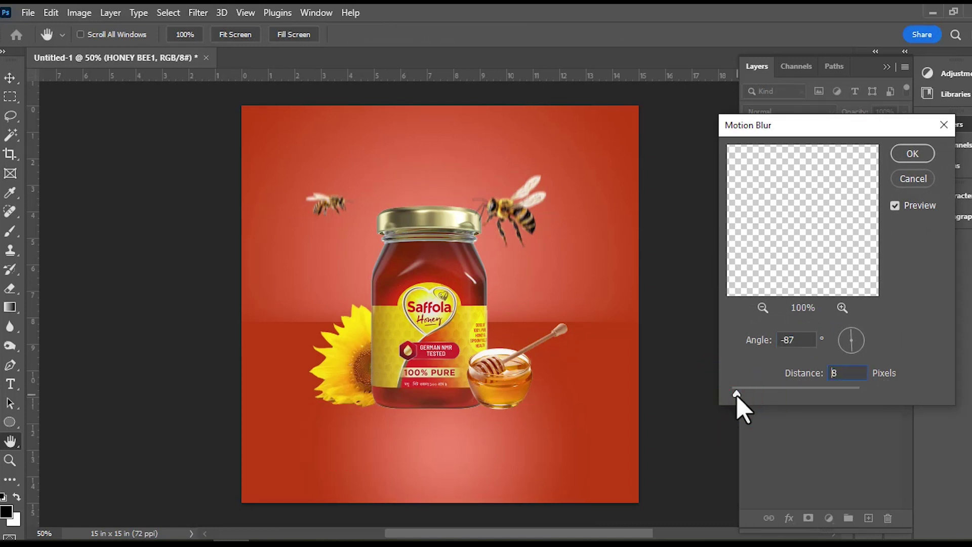
left_click_drag(737, 396, 737, 395)
left_click(911, 154)
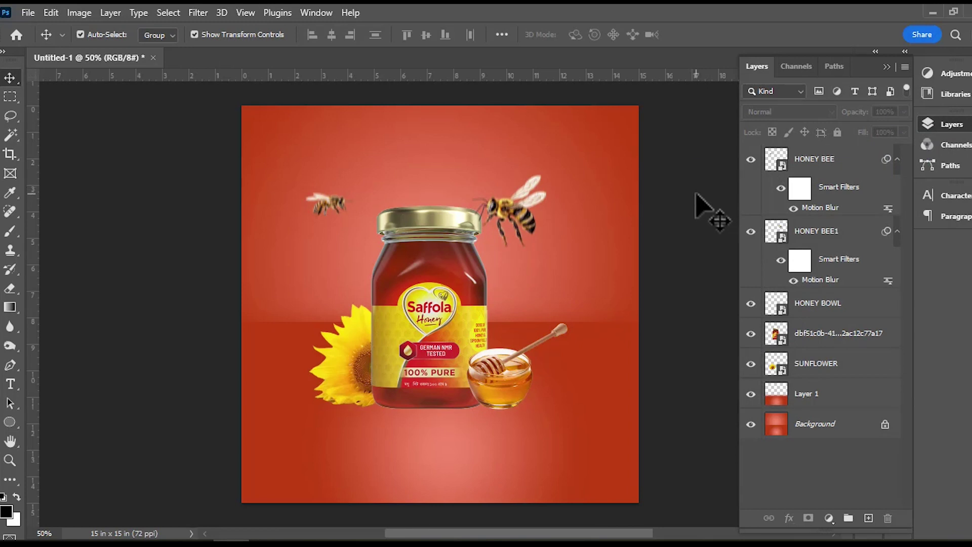
Place SHINE.jpg over the upper part of the canvas and set its blend mode to Screen.
left_click(430, 312)
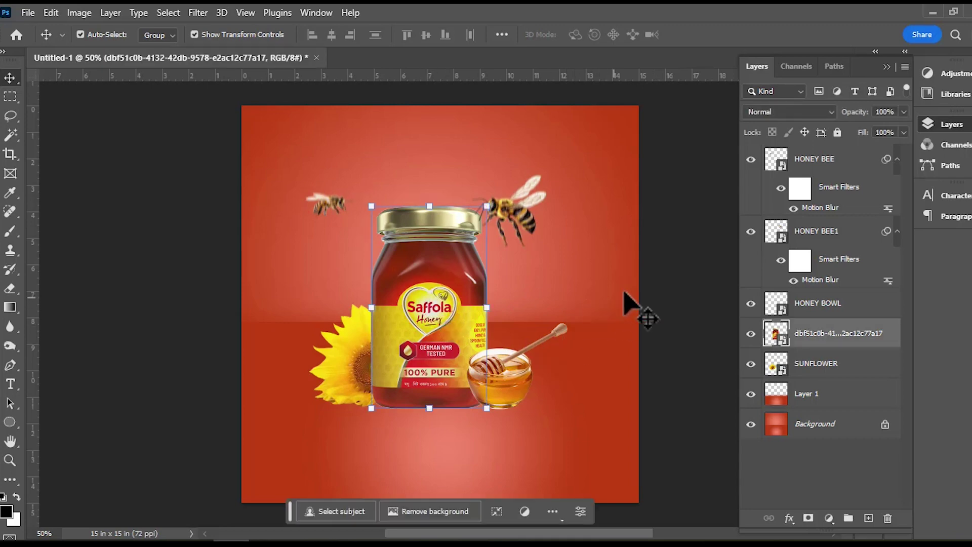
left_click(662, 260)
left_click(87, 544)
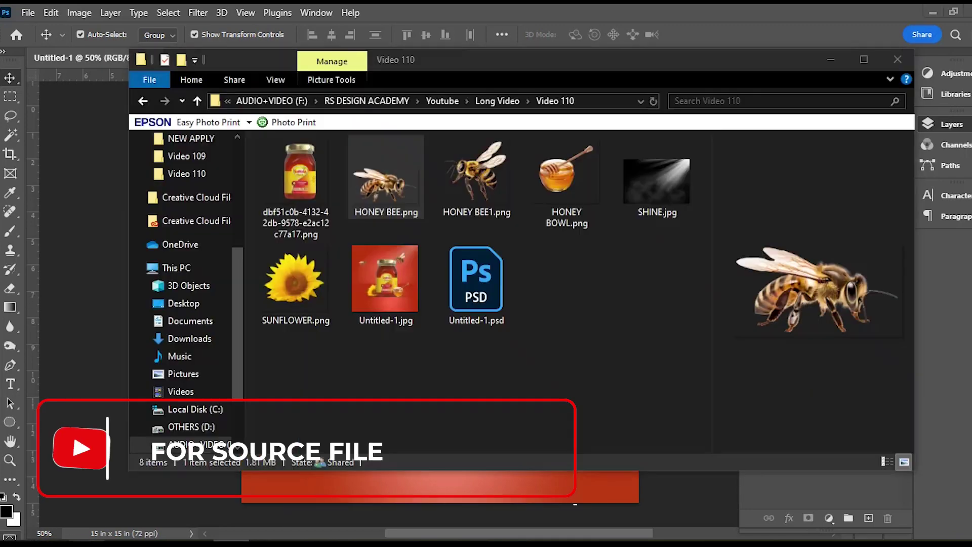
left_click(645, 195)
left_click_drag(666, 179, 440, 484)
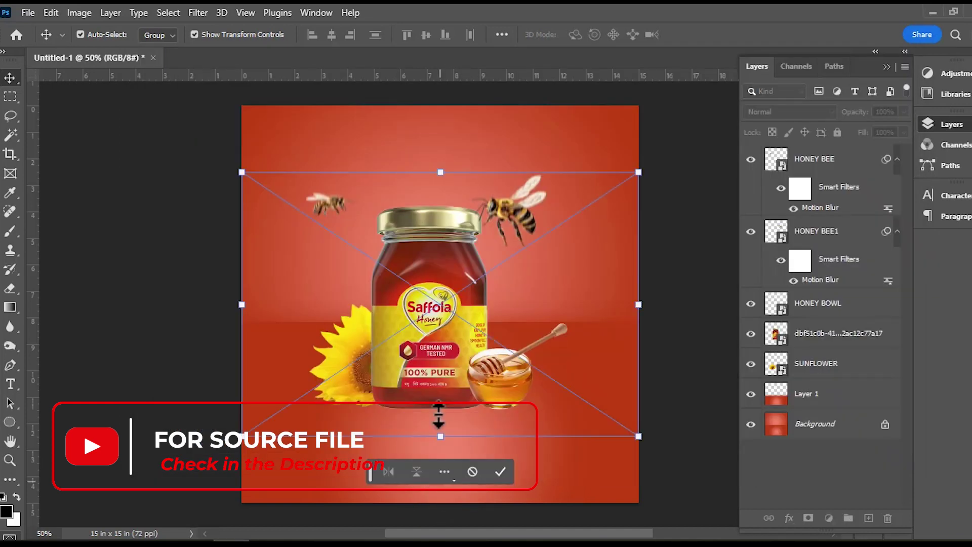
left_click_drag(546, 243, 547, 180)
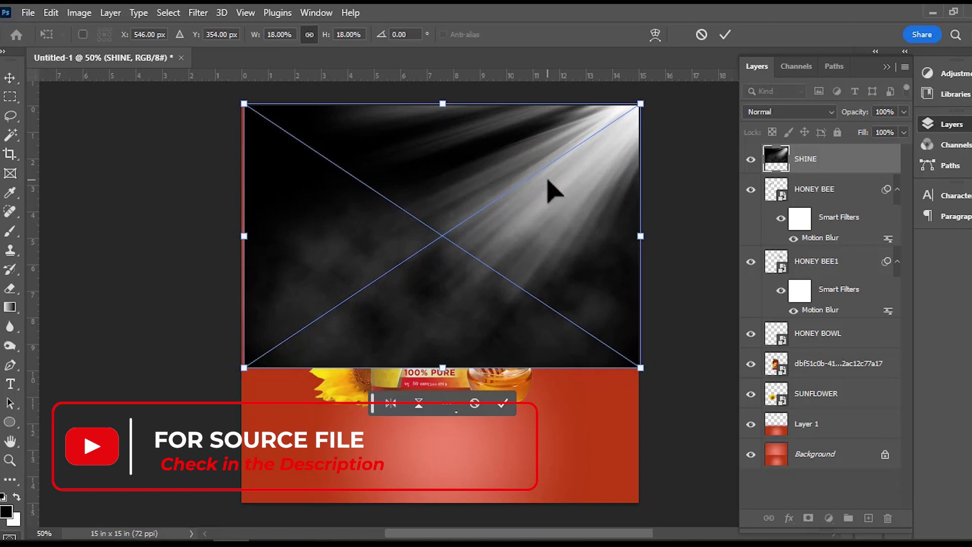
left_click(832, 112)
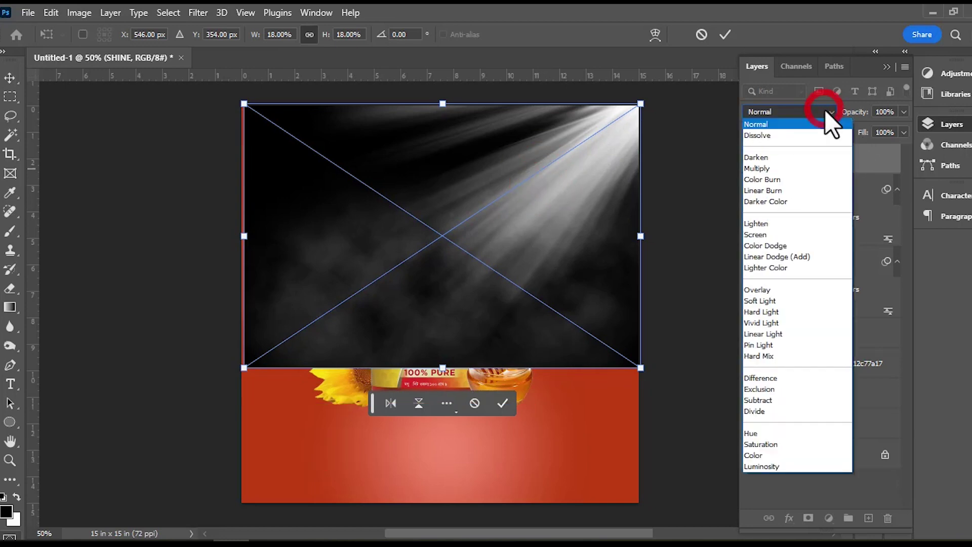
left_click(791, 233)
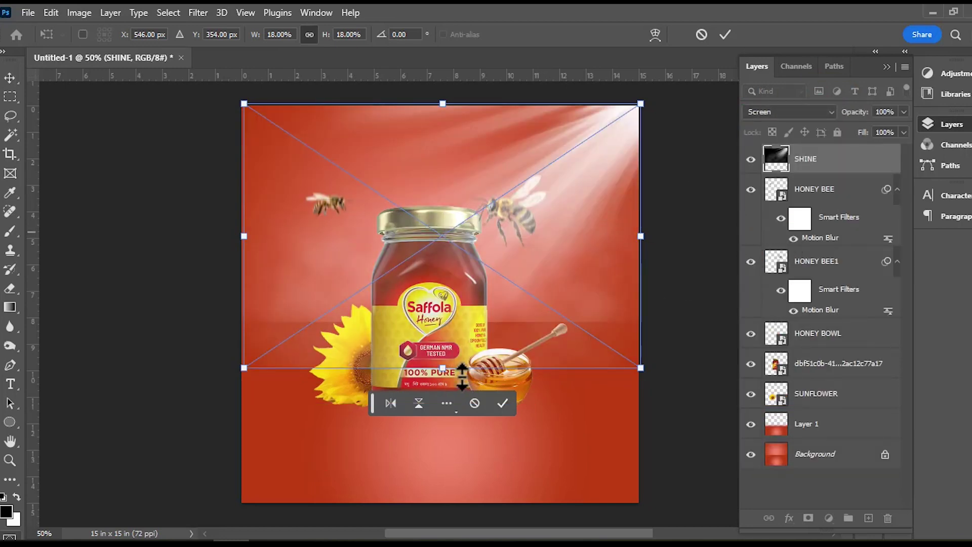
Stretch the shine image non-proportionally to 19.20% width and 15% height, covering the backdrop down to the floor line.
left_click_drag(442, 368, 454, 324)
left_click_drag(614, 219, 661, 216)
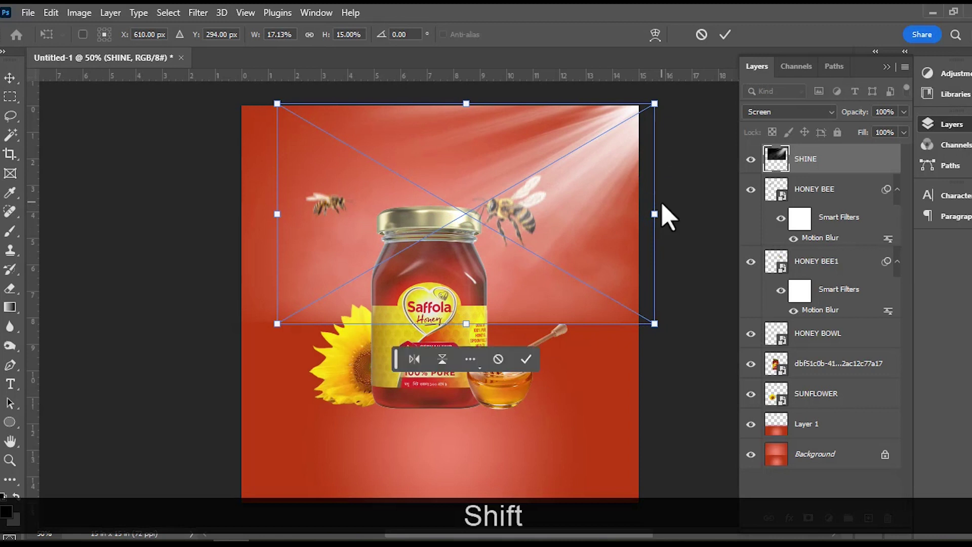
left_click_drag(277, 214, 231, 209)
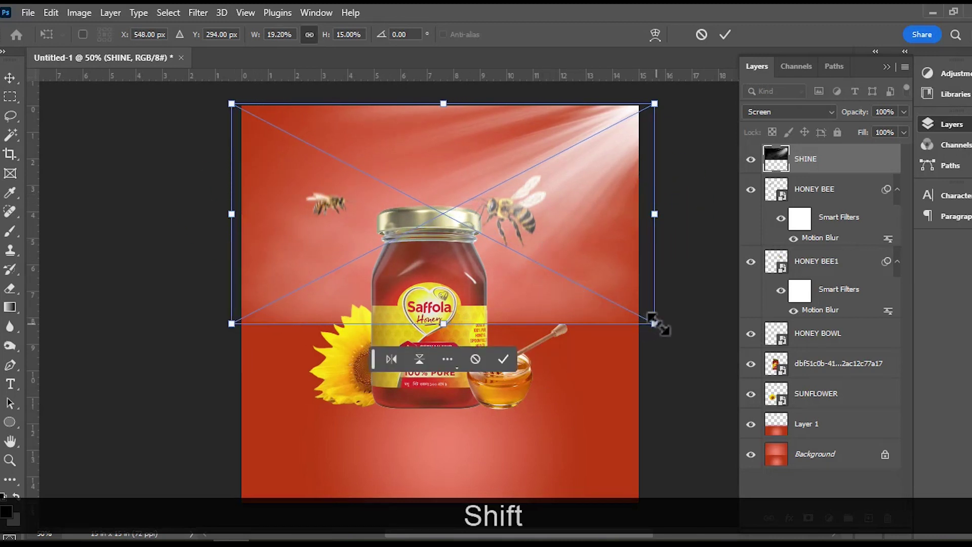
left_click(723, 35)
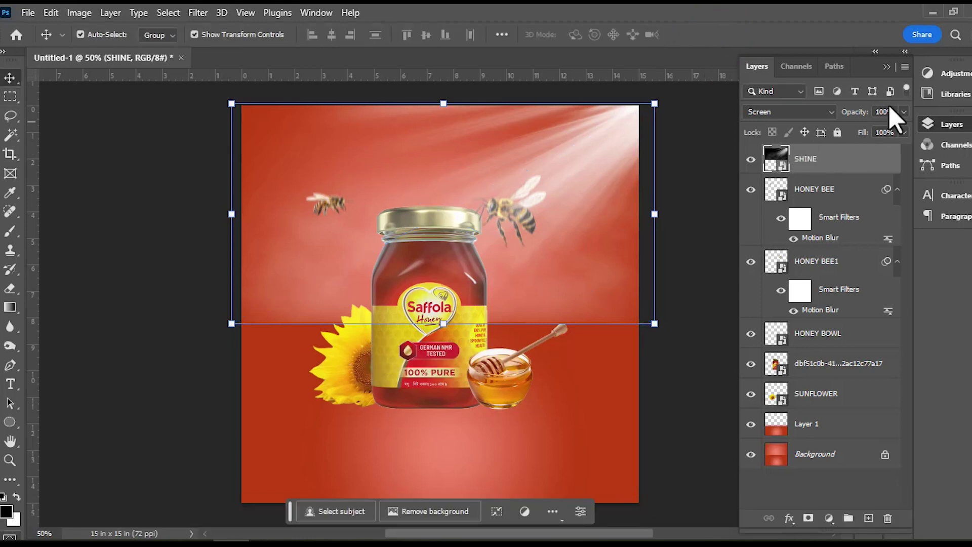
Lower the SHINE layer's opacity to 41% and move it below the honey jar layer, above the sunflower.
left_click(904, 112)
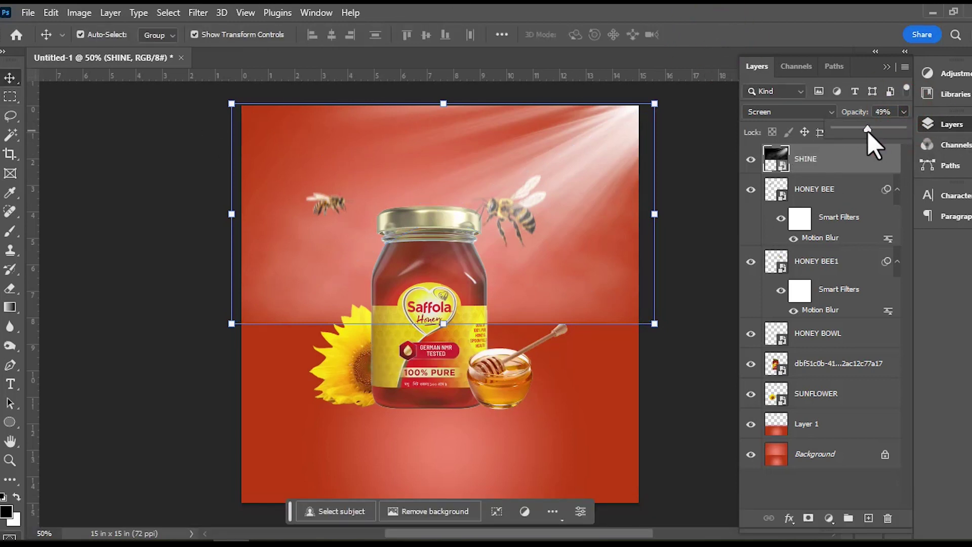
left_click_drag(868, 132, 863, 133)
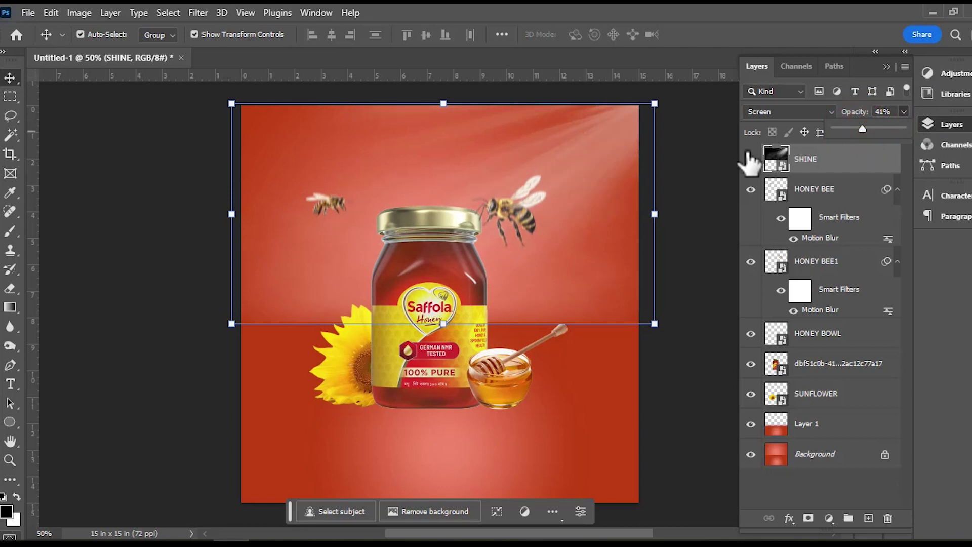
left_click(828, 161)
left_click_drag(828, 162, 840, 323)
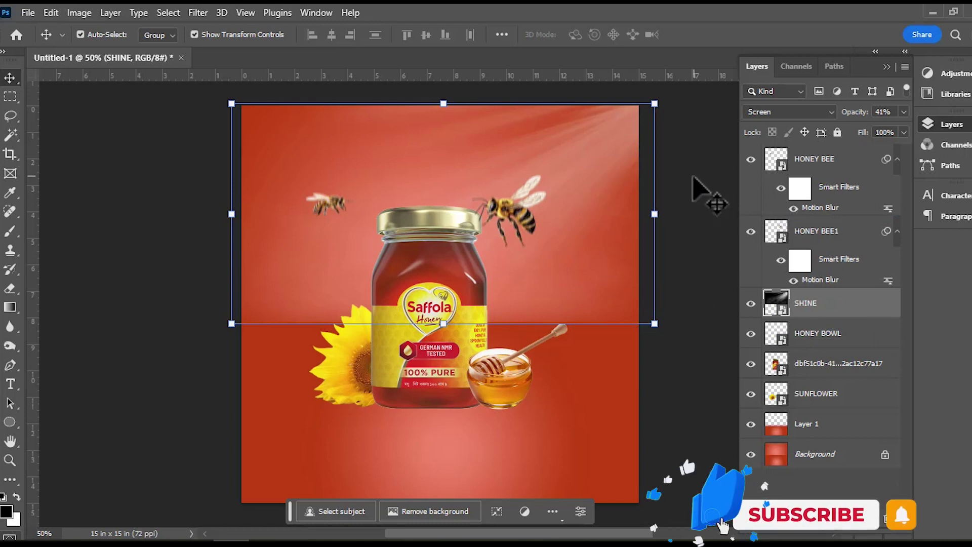
left_click_drag(840, 313, 846, 381)
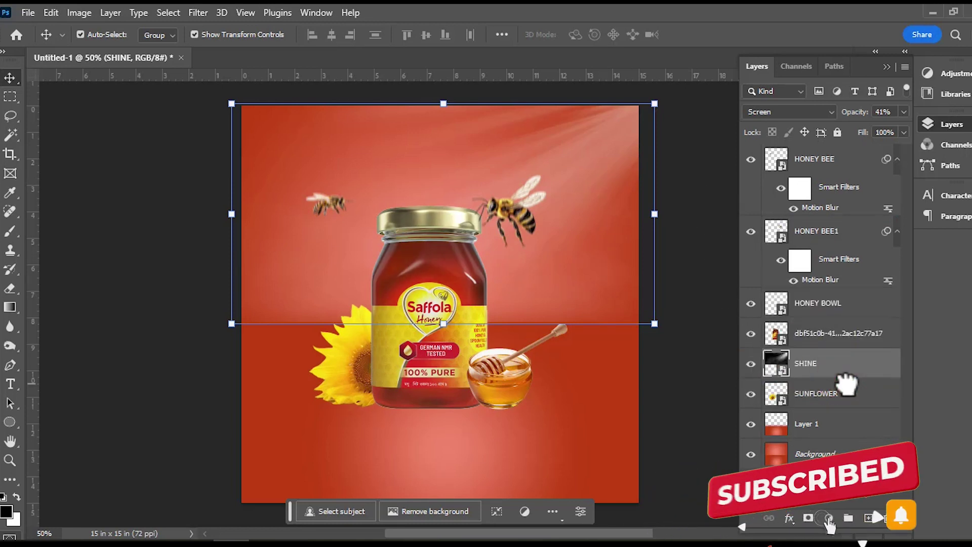
left_click(687, 214)
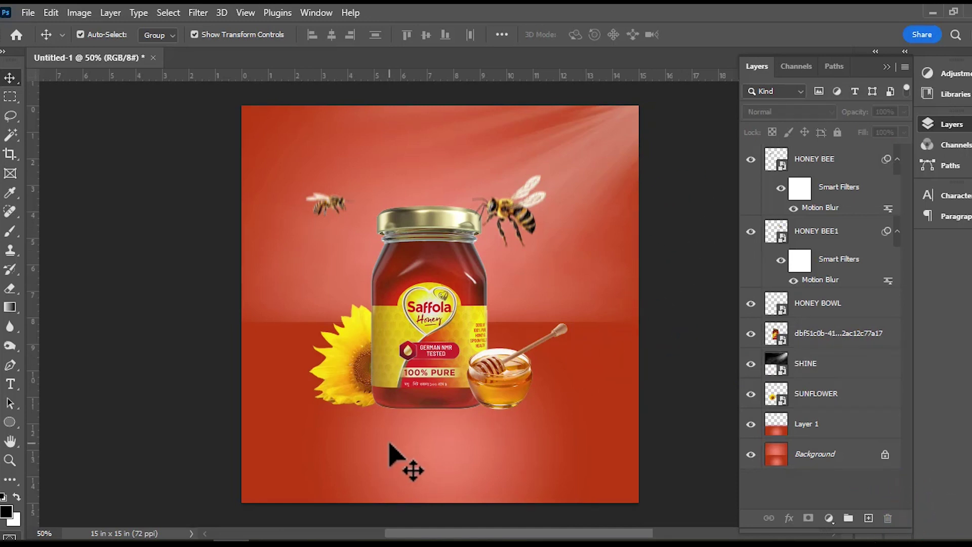
Add a new empty layer directly below the SUNFLOWER layer.
left_click(354, 397)
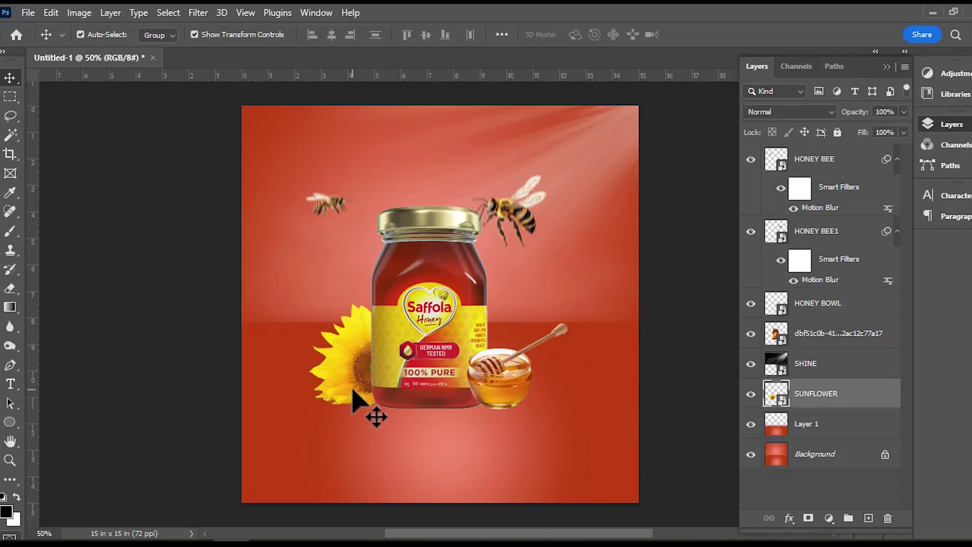
left_click(680, 340)
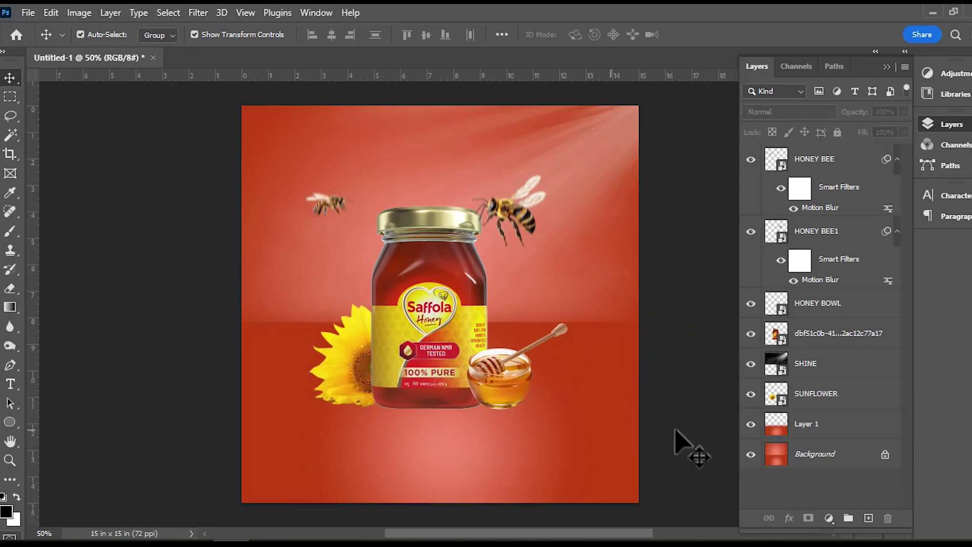
left_click(453, 385)
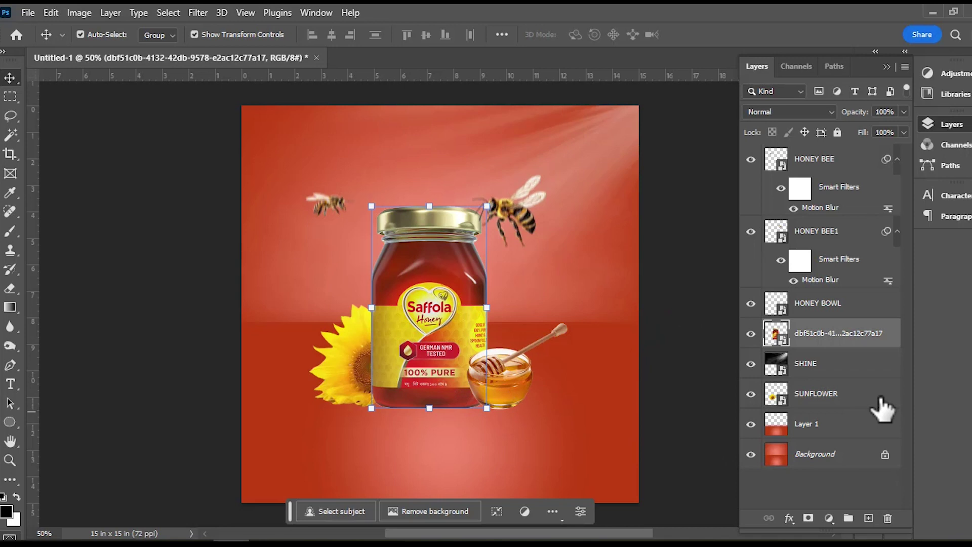
left_click(809, 400)
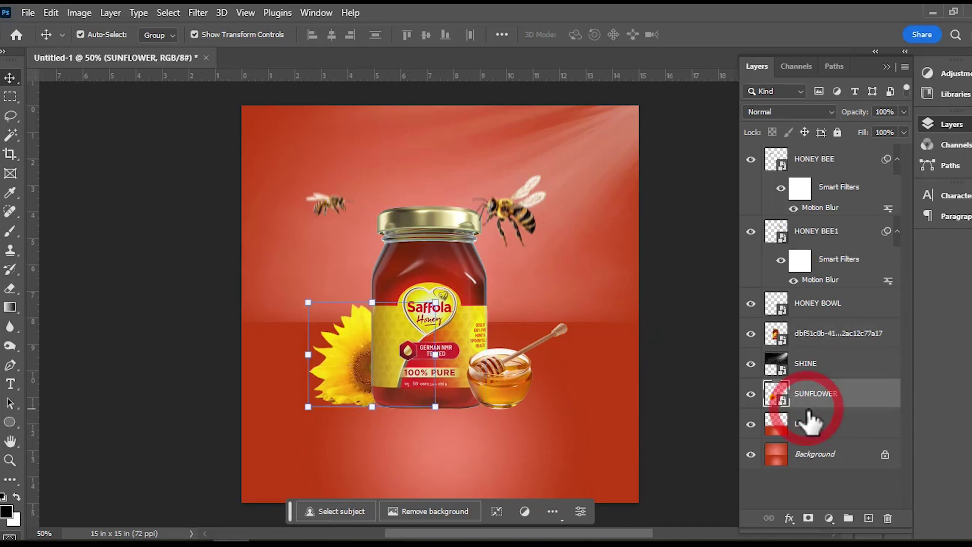
left_click(868, 518)
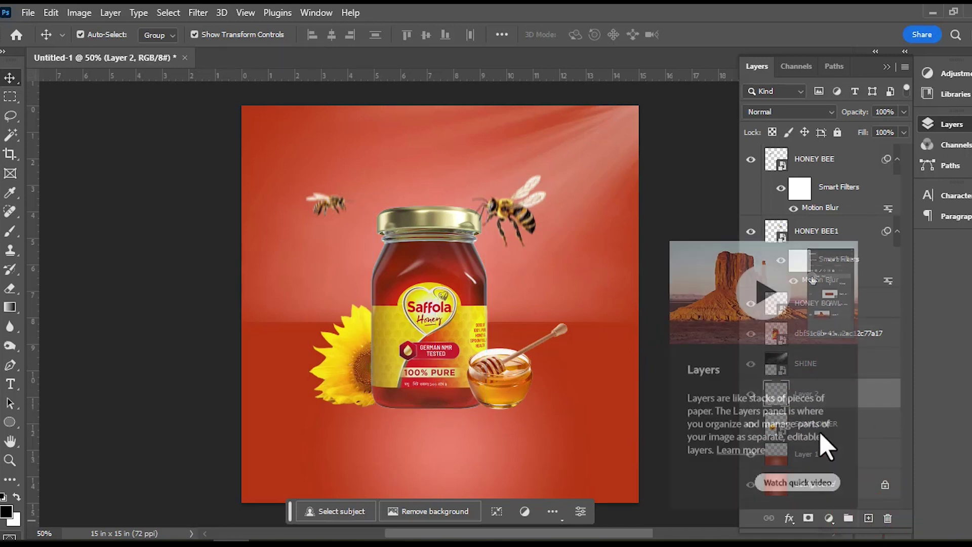
left_click_drag(833, 400, 833, 439)
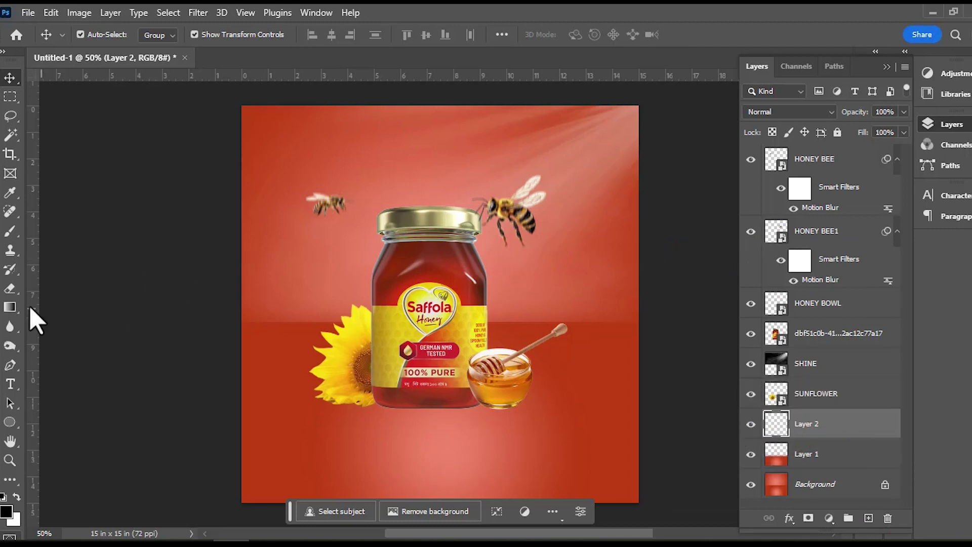
Paint a large soft black spot behind the jar's base with a 731 px brush at 100% opacity and 83% flow.
left_click(10, 232)
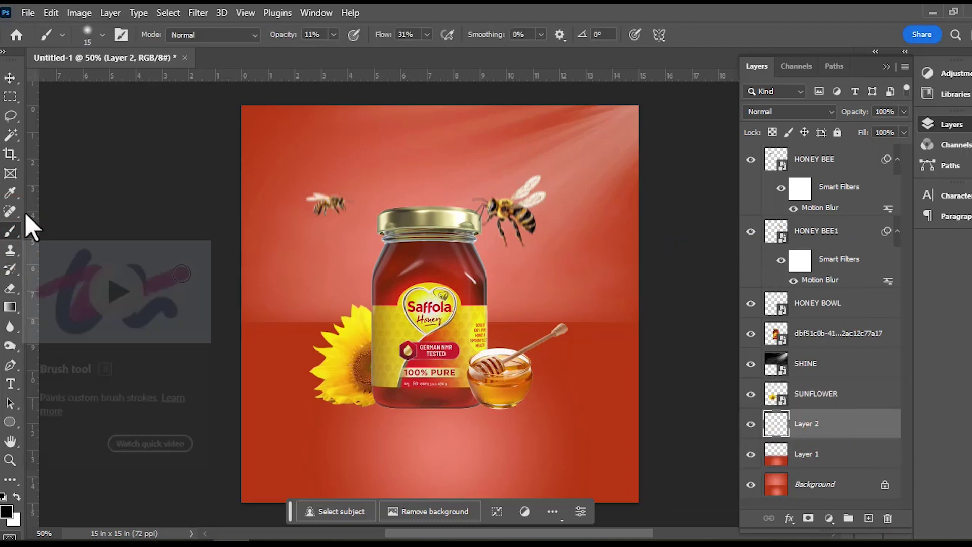
left_click(334, 35)
left_click_drag(329, 52, 444, 49)
left_click(424, 34)
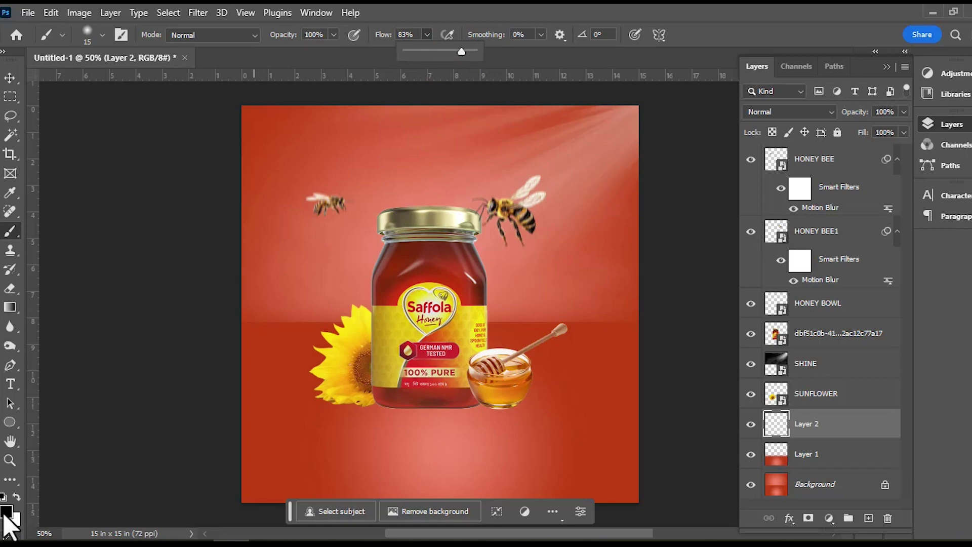
left_click_drag(387, 307, 519, 357)
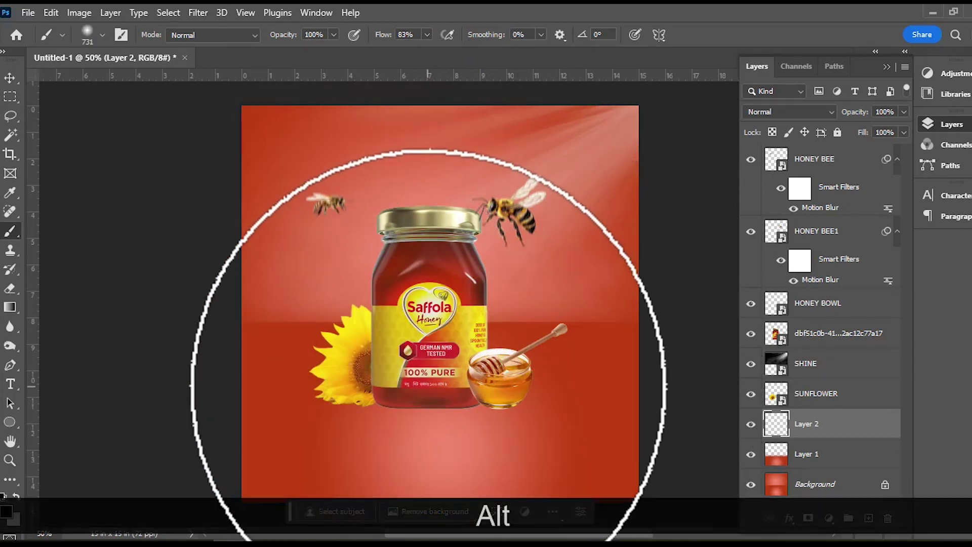
left_click(424, 381)
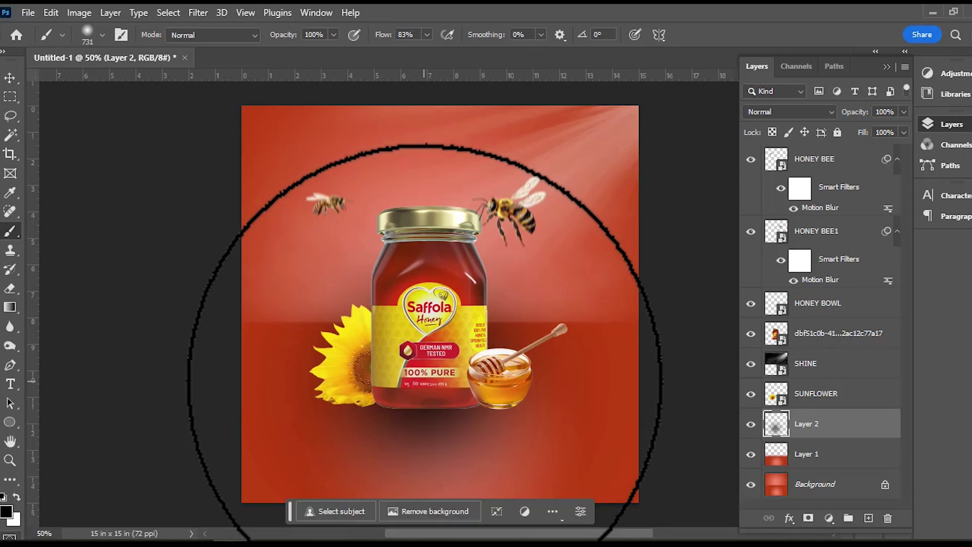
left_click(424, 381)
Flatten the black spot to 2.59% height and 81.48% width, placing it as a thin contact shadow along the jar's base.
left_click(11, 79)
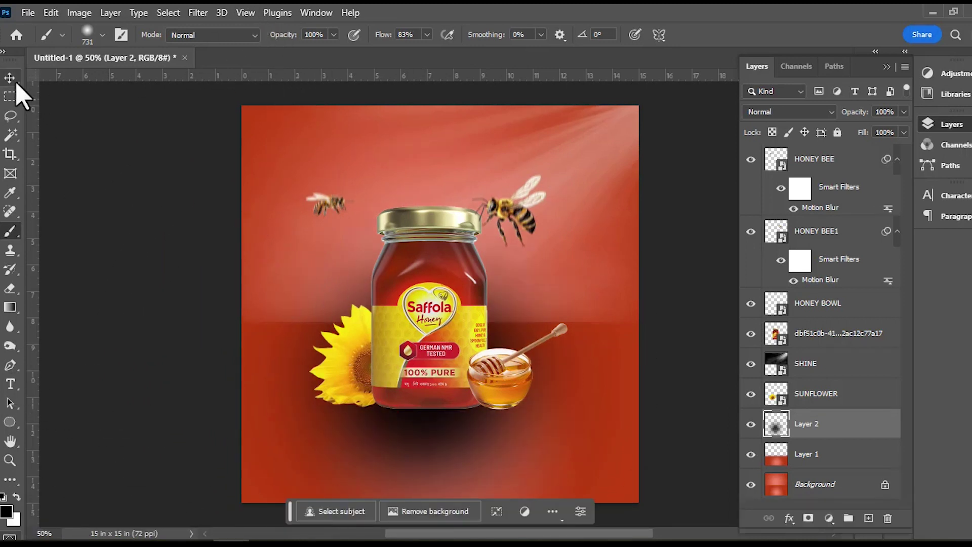
left_click_drag(441, 162, 424, 332)
left_click_drag(510, 332, 505, 406)
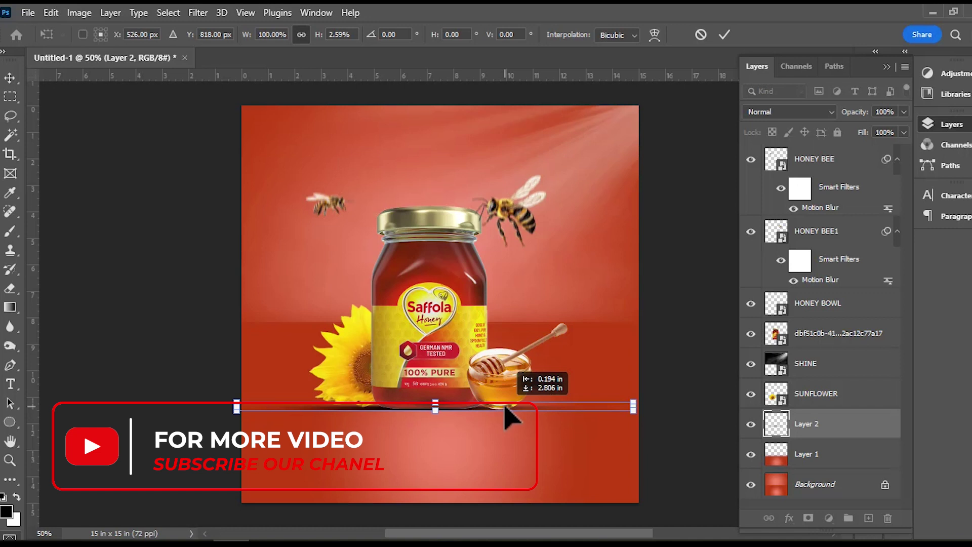
left_click_drag(633, 406, 597, 412)
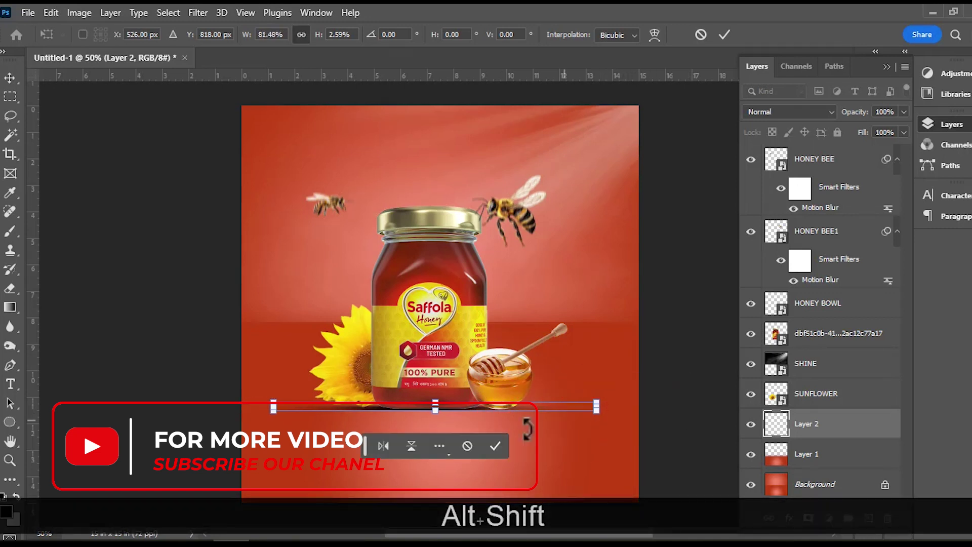
left_click(494, 448)
left_click(685, 378)
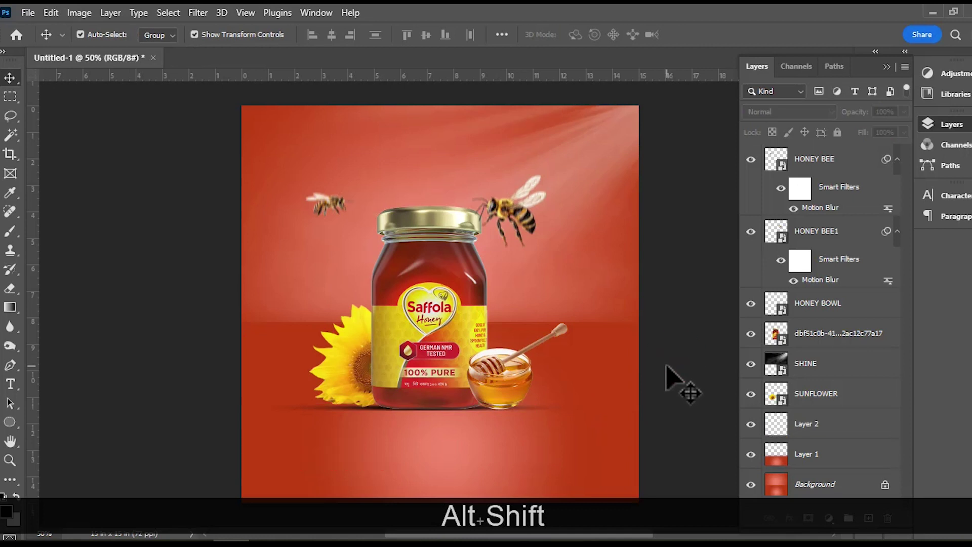
Scale the contact shadow under the jar to 98.39%, shortening its end beyond the honey bowl.
left_click(365, 412)
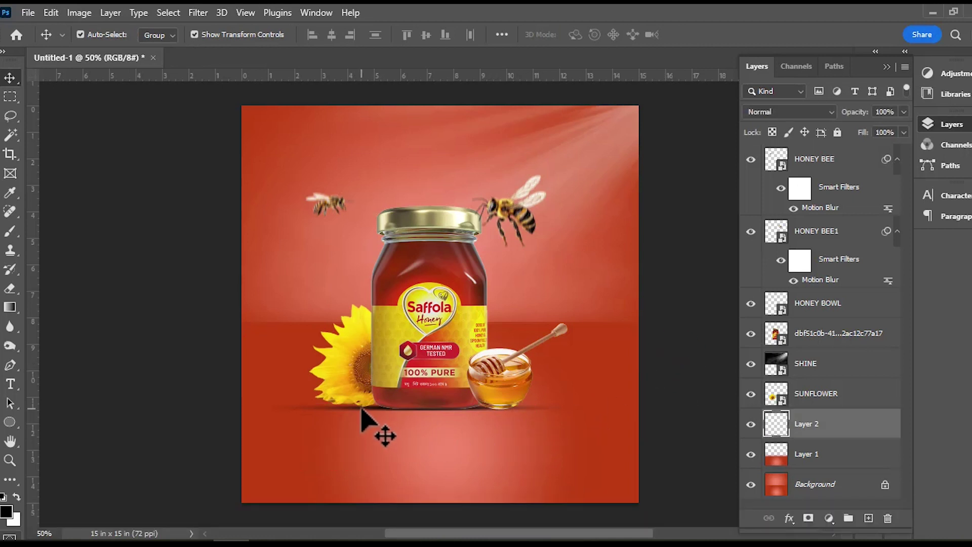
left_click_drag(598, 407, 591, 408)
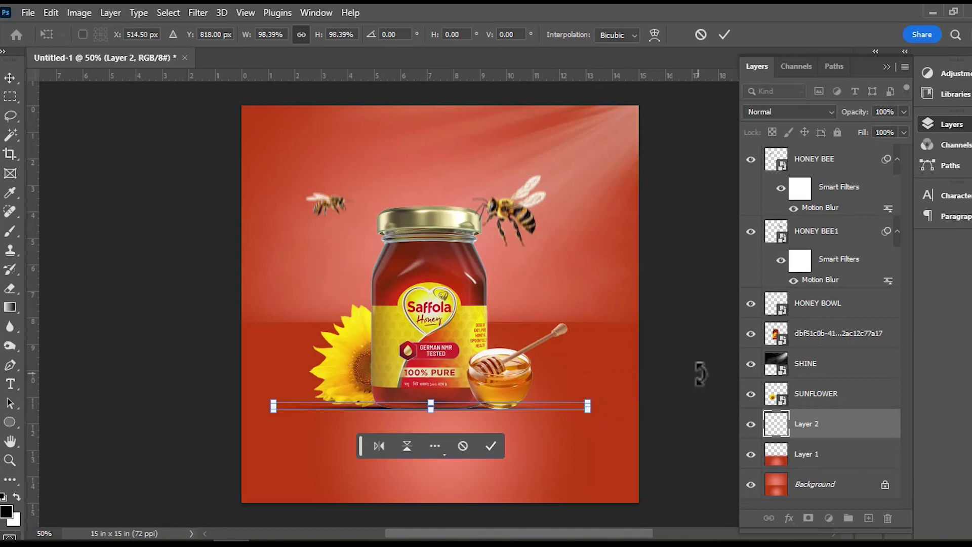
left_click(491, 447)
left_click(704, 351)
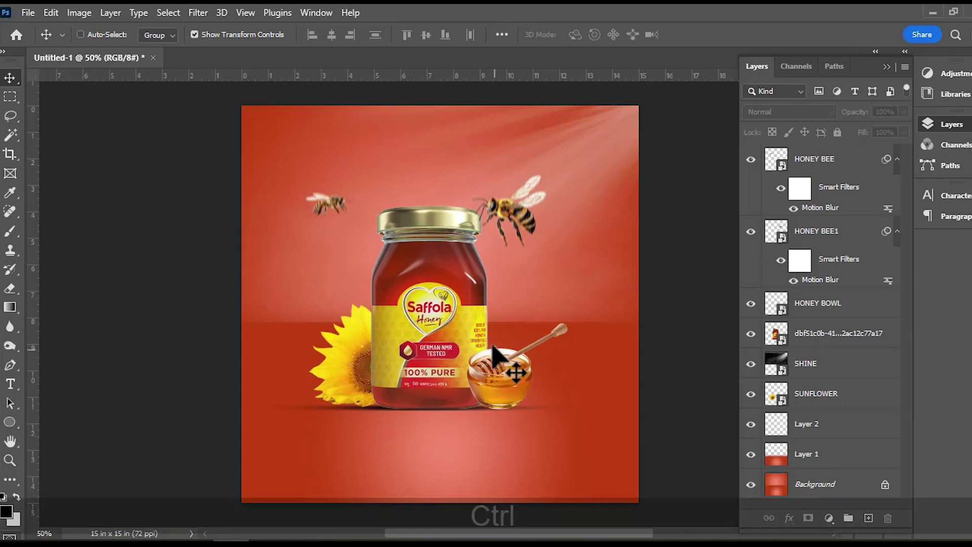
Add a new empty layer between the HONEY BOWL layer and the jar layer.
scroll(493, 372, "up", 6)
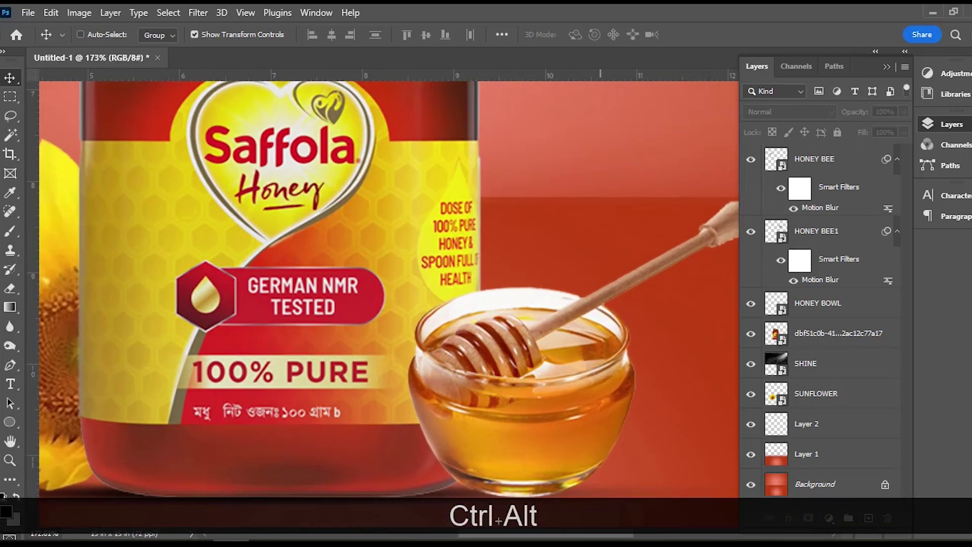
left_click(529, 411, "ctrl+alt")
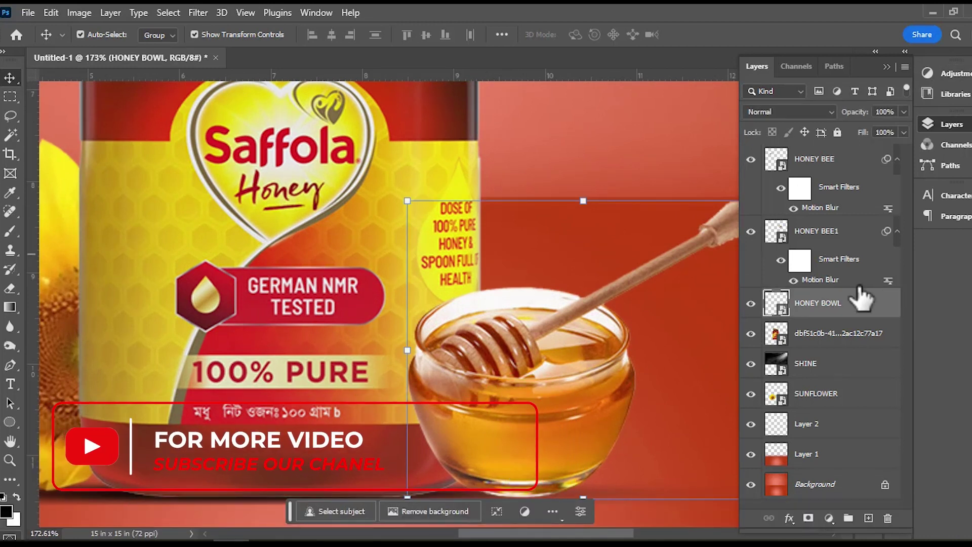
left_click(868, 518)
left_click_drag(835, 303, 842, 355)
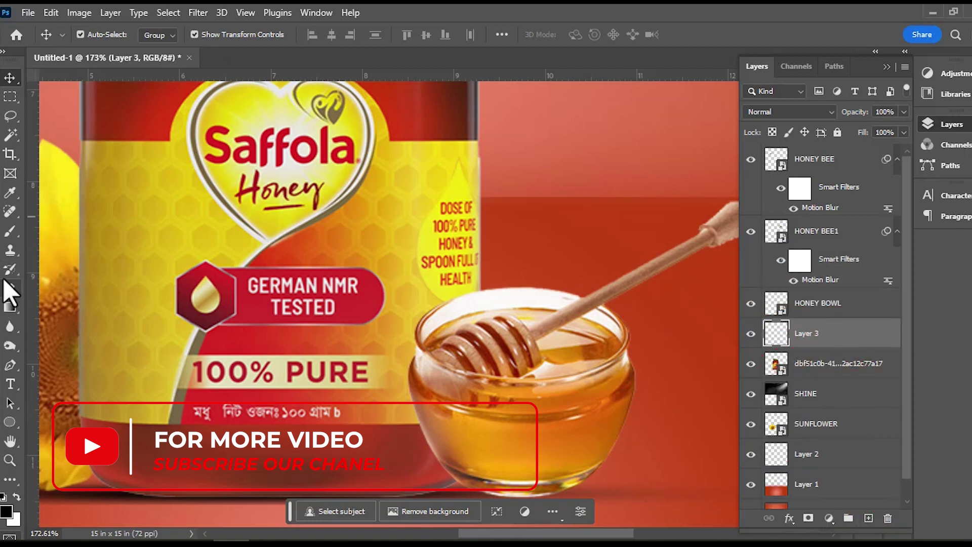
Set up a small soft black brush of 17 px with 24% opacity and 26% flow.
left_click(7, 231)
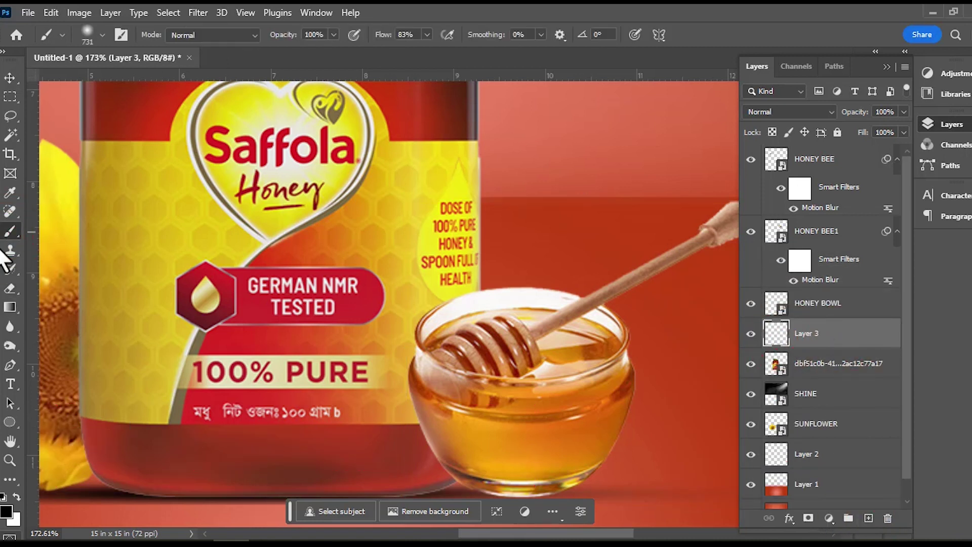
left_click(334, 34)
left_click_drag(336, 51, 292, 51)
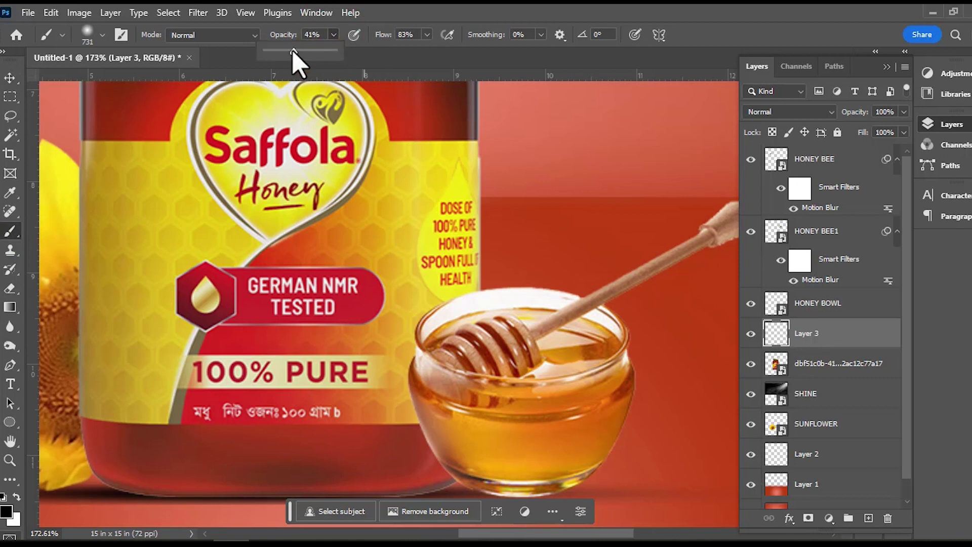
left_click(426, 37)
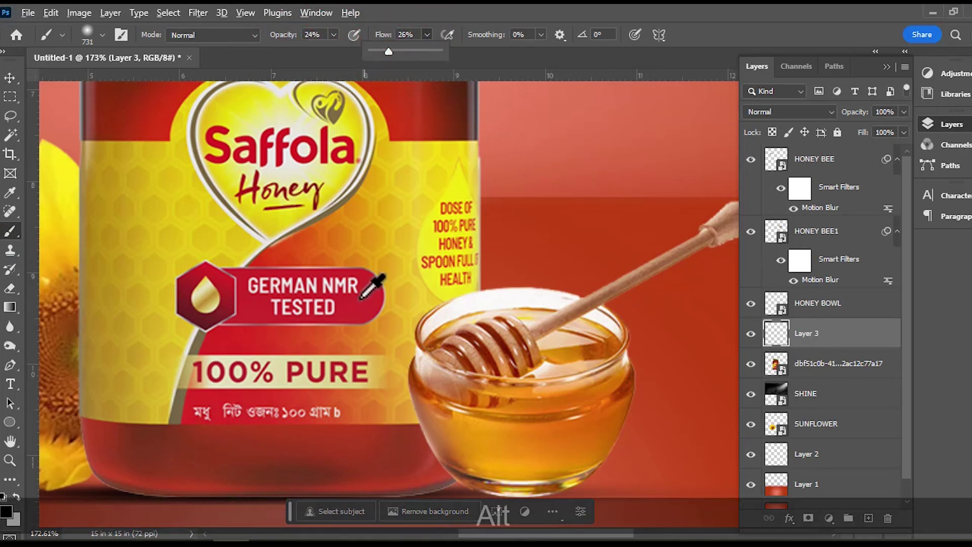
left_click(358, 299, "alt")
right_click(357, 299, "alt")
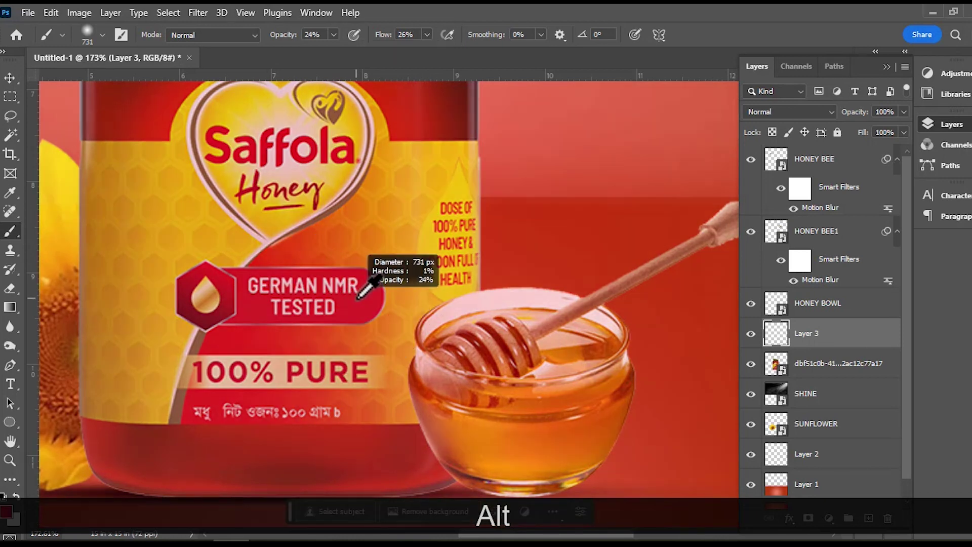
left_click(324, 310, "alt")
mouse_move(350, 291)
left_mouse_down()
mouse_move(1, 330)
mouse_move(501, 276)
mouse_move(173, 321)
mouse_move(118, 314)
mouse_move(51, 286)
mouse_move(30, 262)
mouse_move(61, 268)
left_mouse_up()
left_click(284, 301, "alt")
left_click_drag(469, 260, 346, 273)
Paint a soft black shadow on the jar along the left edge of the honey bowl.
mouse_move(436, 323)
left_mouse_down()
mouse_move(397, 335)
mouse_move(405, 333)
left_mouse_up()
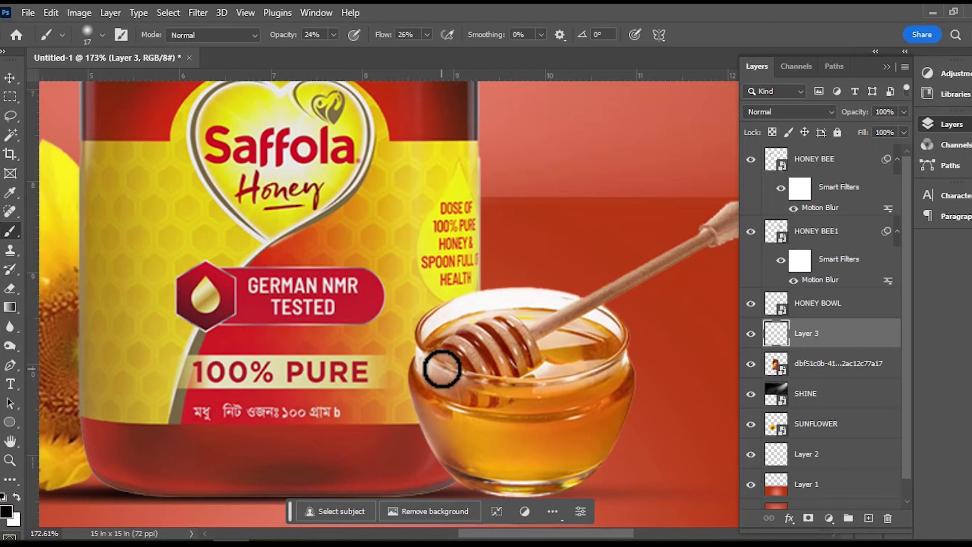
mouse_move(409, 391)
left_mouse_down()
mouse_move(408, 373)
mouse_move(418, 430)
mouse_move(410, 405)
left_mouse_up()
mouse_move(443, 478)
left_mouse_down()
mouse_move(408, 367)
mouse_move(423, 433)
mouse_move(448, 478)
mouse_move(408, 393)
mouse_move(413, 338)
mouse_move(418, 430)
mouse_move(452, 482)
mouse_move(414, 353)
mouse_move(422, 327)
mouse_move(413, 358)
left_mouse_up()
Add a new empty layer directly above the SUNFLOWER layer.
key("space")
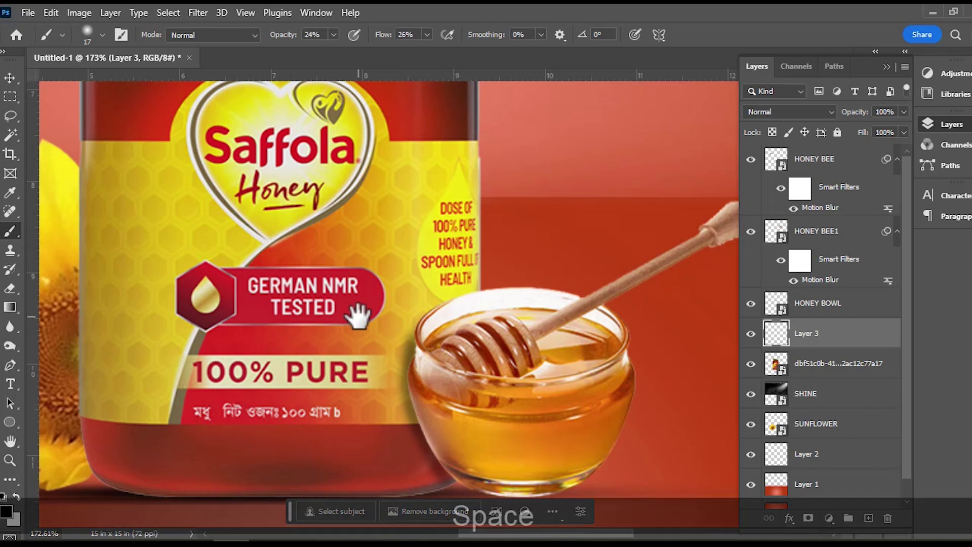
left_click_drag(282, 297, 436, 257)
key("ctrl+alt+space")
left_click_drag(472, 319, 493, 372)
scroll(439, 359, "up", 9)
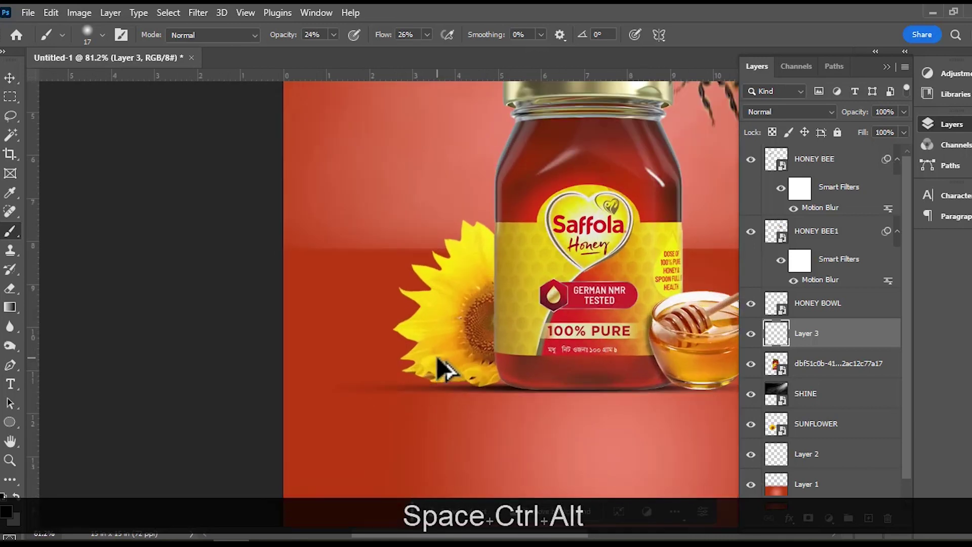
key("space")
left_click_drag(495, 298, 389, 323)
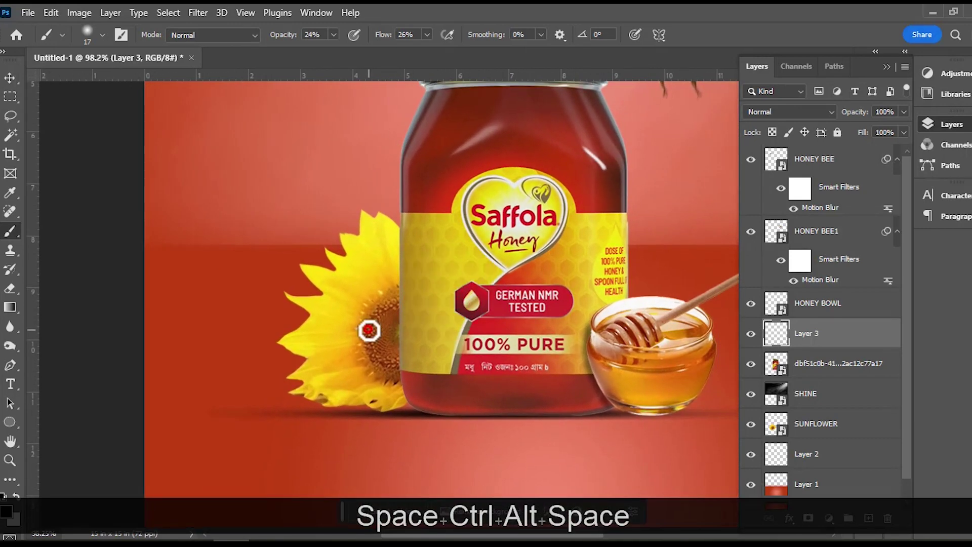
left_click(837, 423)
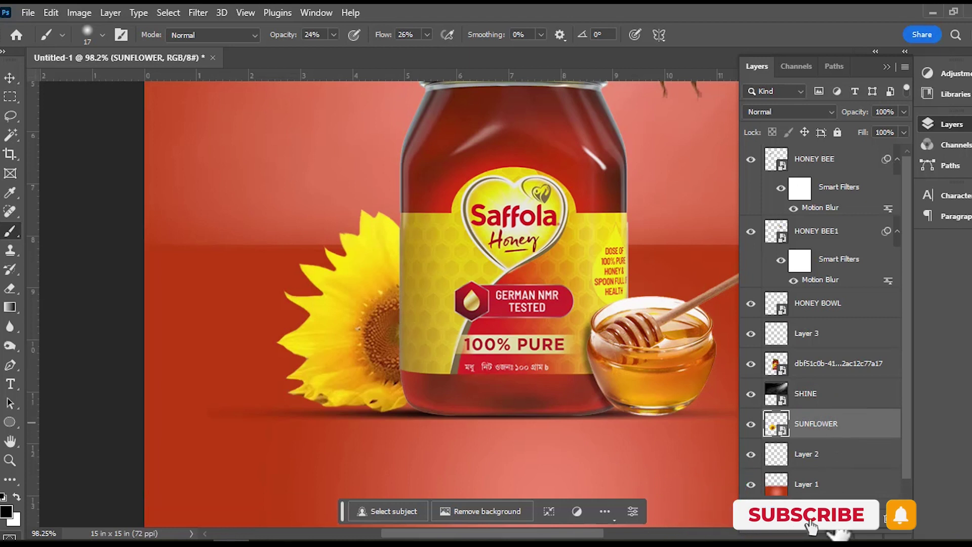
left_click(868, 518)
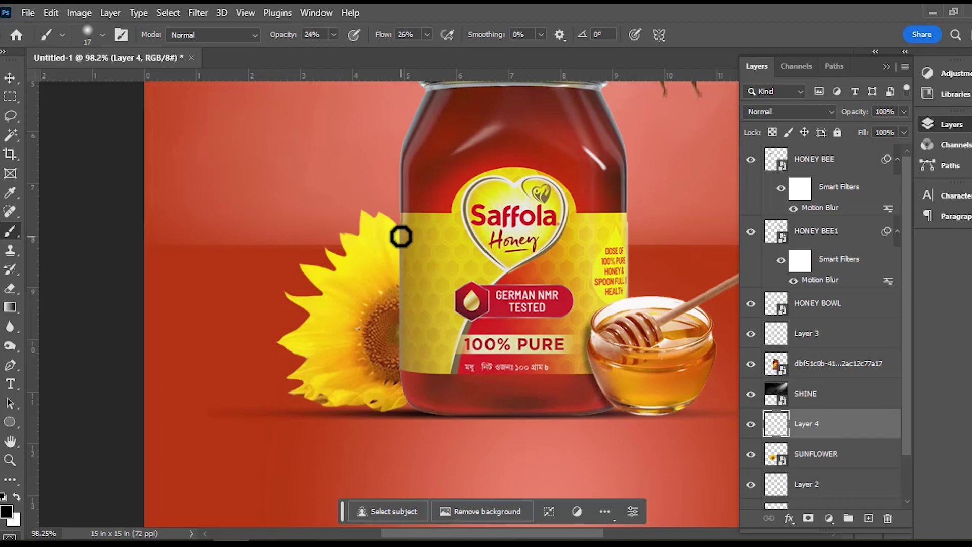
Paint a soft black shadow over the sunflower along the jar's left edge on Layer 4 and compare it with the layer hidden.
left_click_drag(397, 282, 397, 252)
mouse_move(403, 326)
left_mouse_down()
mouse_move(398, 265)
mouse_move(395, 321)
mouse_move(395, 313)
left_mouse_up()
left_click_drag(400, 368, 397, 330)
left_click_drag(400, 393, 396, 363)
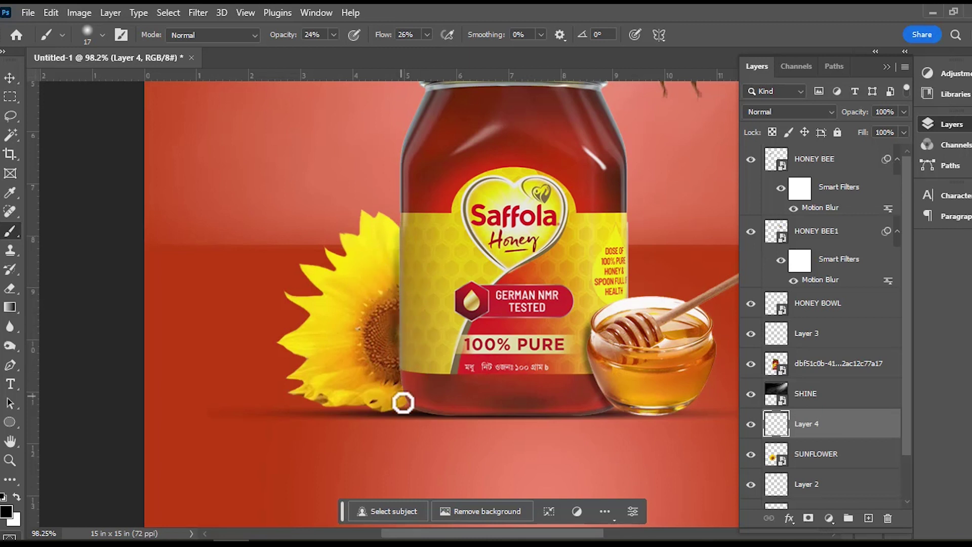
mouse_move(399, 267)
left_mouse_down()
mouse_move(396, 231)
mouse_move(399, 243)
left_mouse_up()
left_click_drag(397, 341, 397, 313)
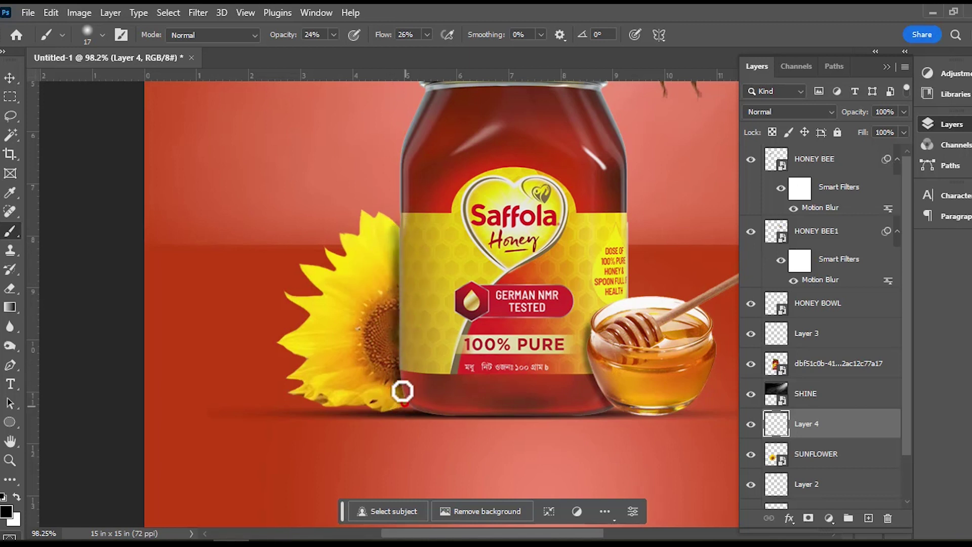
left_click_drag(402, 363, 395, 353)
scroll(446, 303, "down", 9)
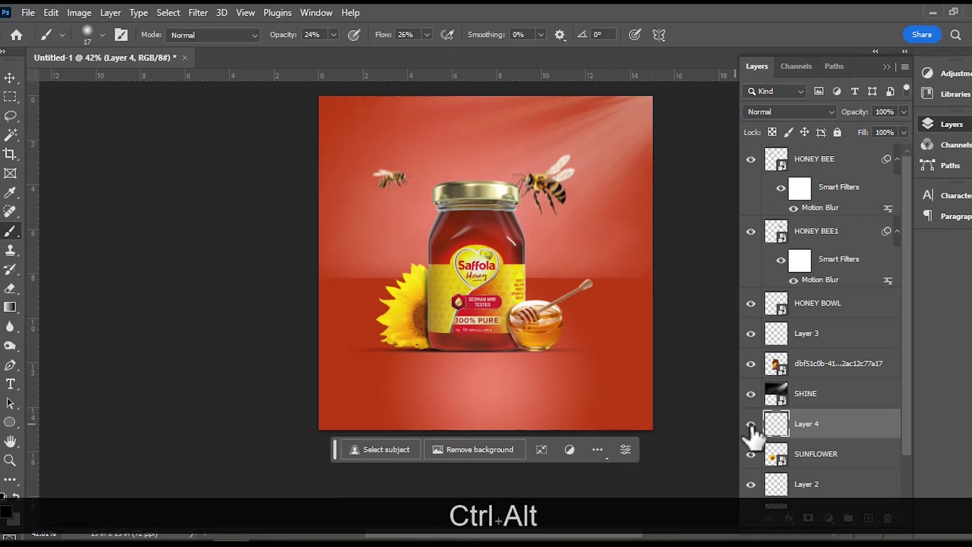
left_click(752, 427)
left_click(752, 426)
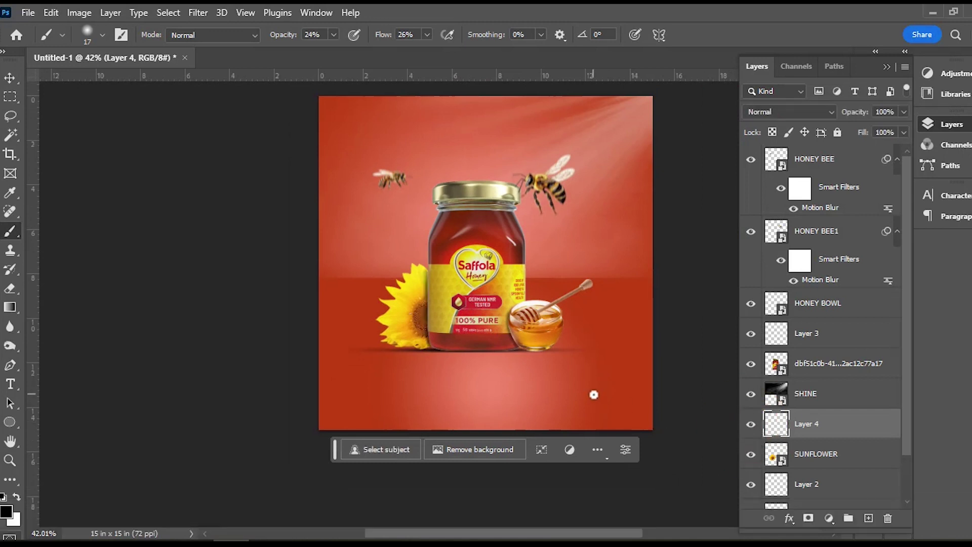
Group the HONEY BOWL, jar and SUNFLOWER layers and check the group's contents by toggling its visibility.
key("space")
mouse_move(524, 251)
left_mouse_down()
mouse_move(504, 286)
mouse_move(504, 315)
left_mouse_up()
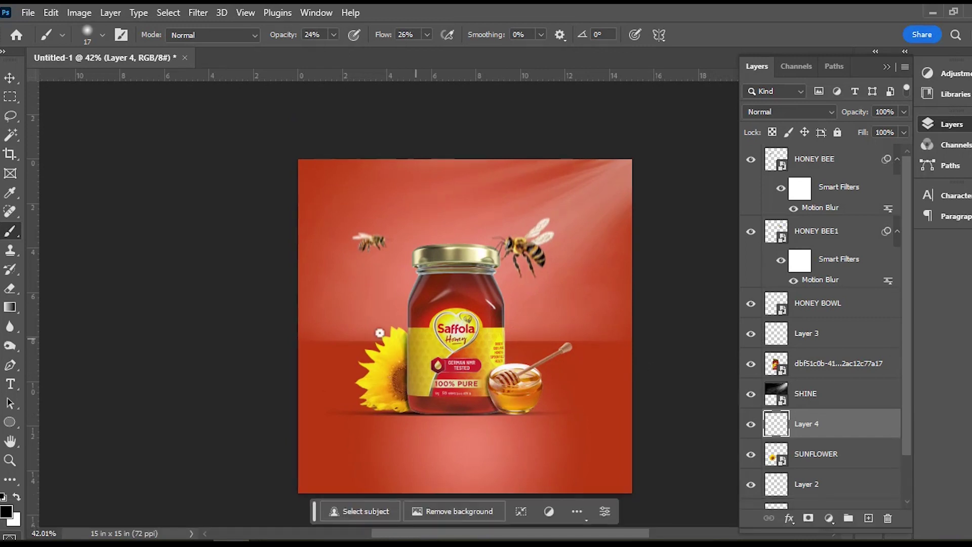
left_click(10, 77)
left_click(120, 457)
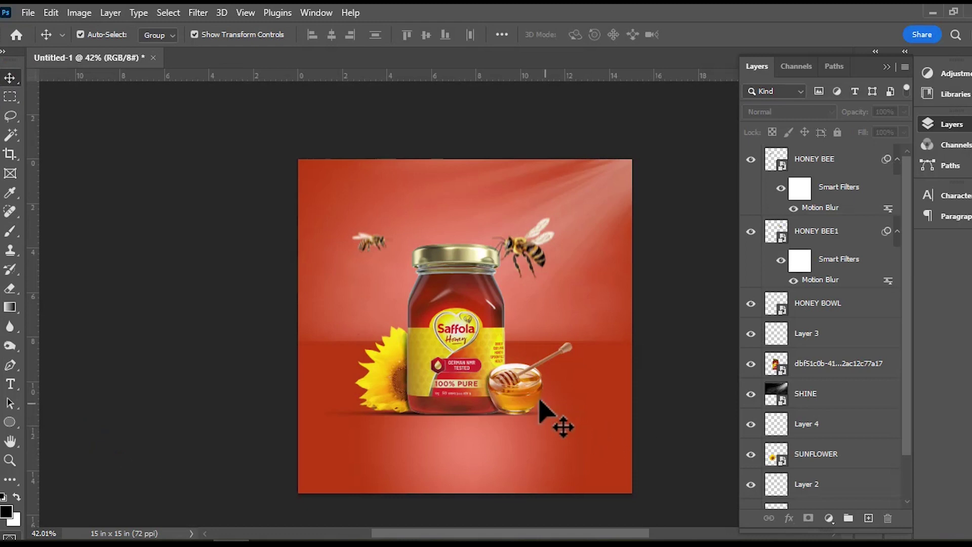
left_click(489, 399, "shift")
left_click(450, 392, "shift")
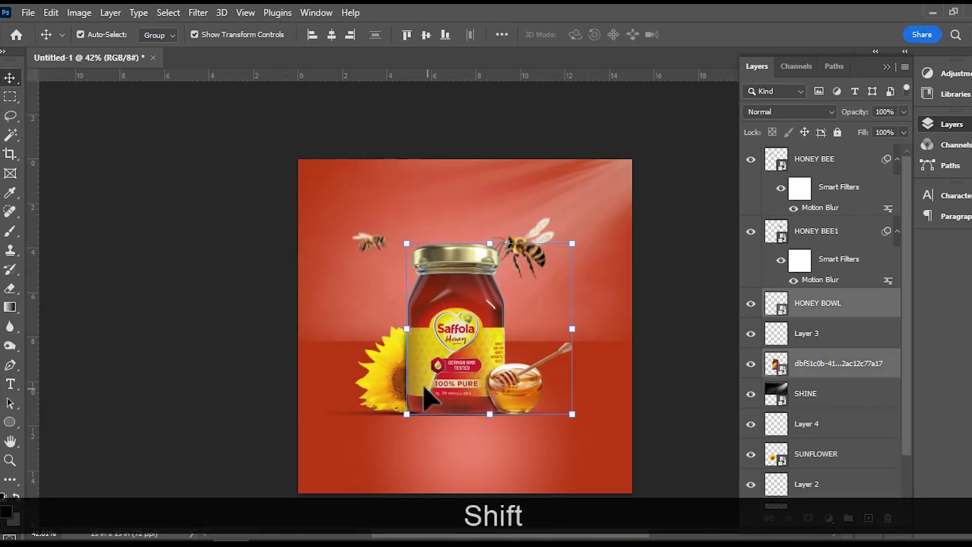
left_click(390, 385, "alt+shift")
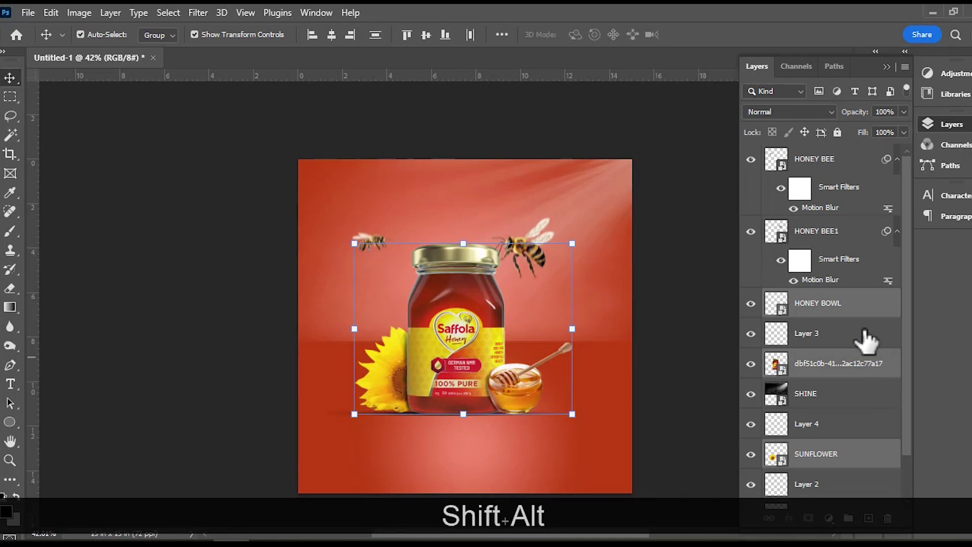
key("ctrl+g")
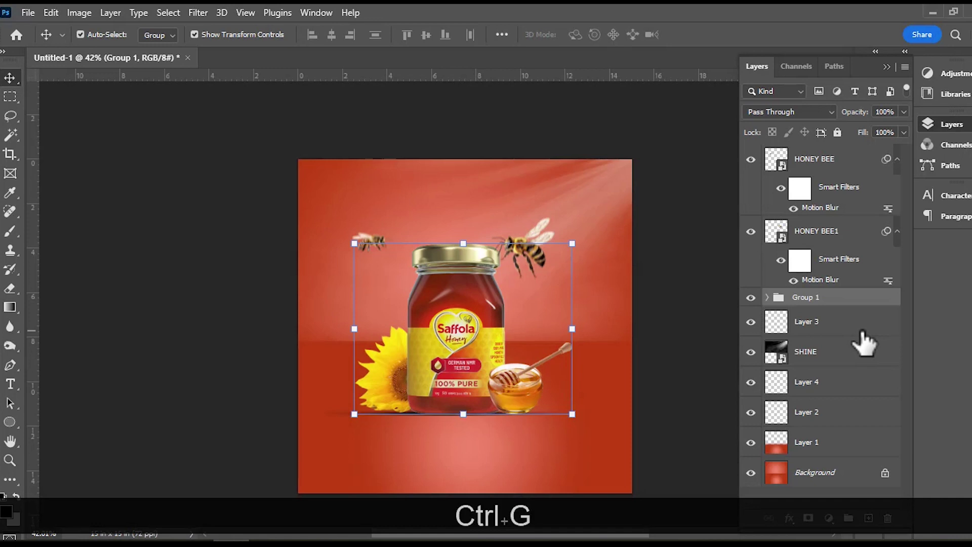
left_click(751, 298)
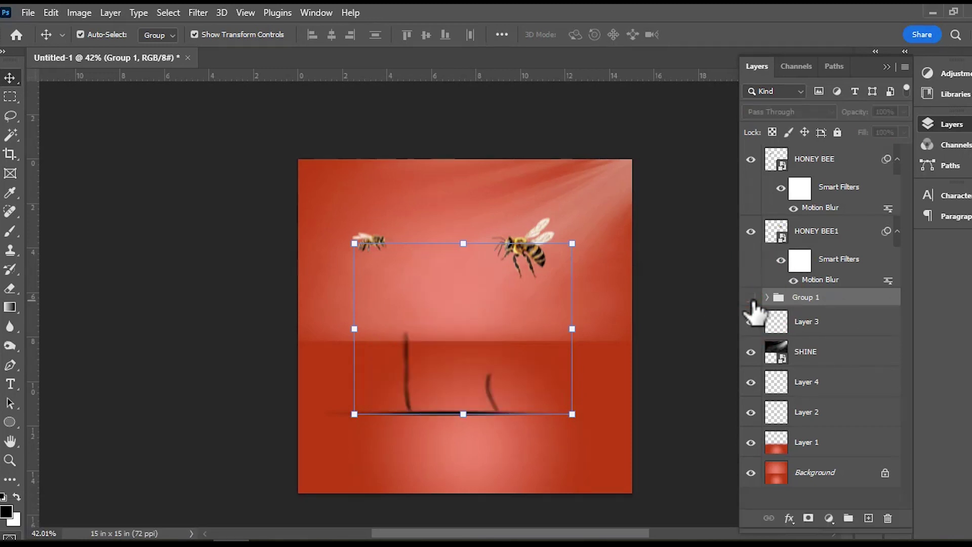
left_click(752, 299)
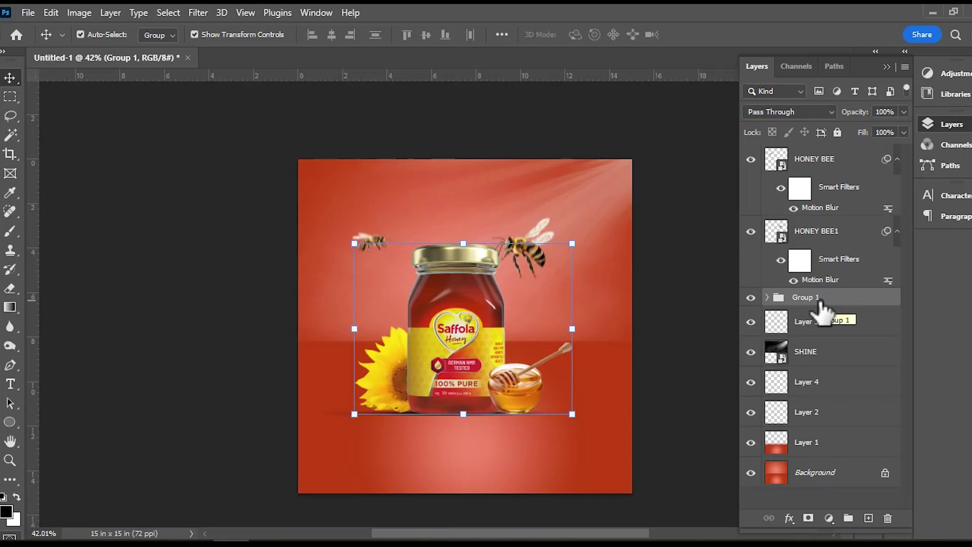
Duplicate the product group, flip the copy vertically and place it directly beneath the original as a reflection.
key("ctrl+j")
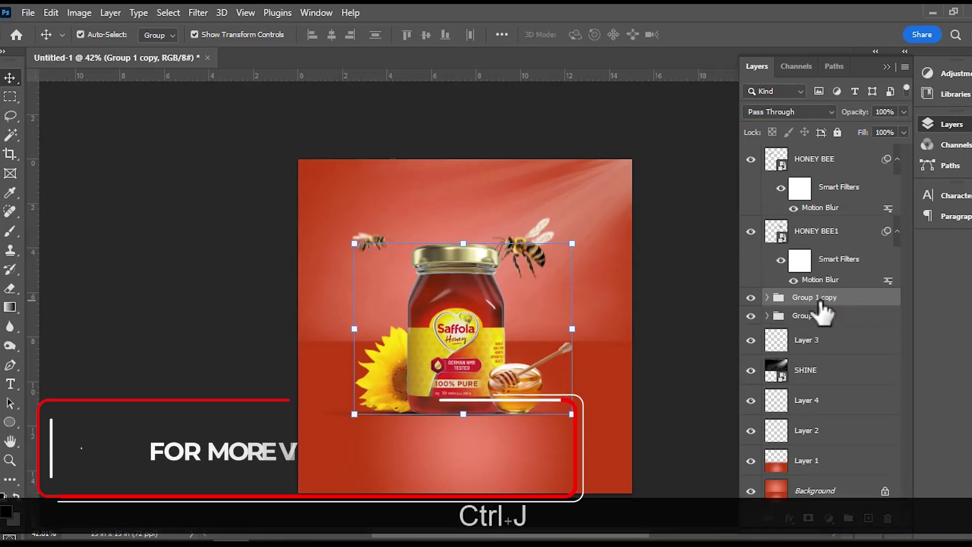
key("ctrl+t")
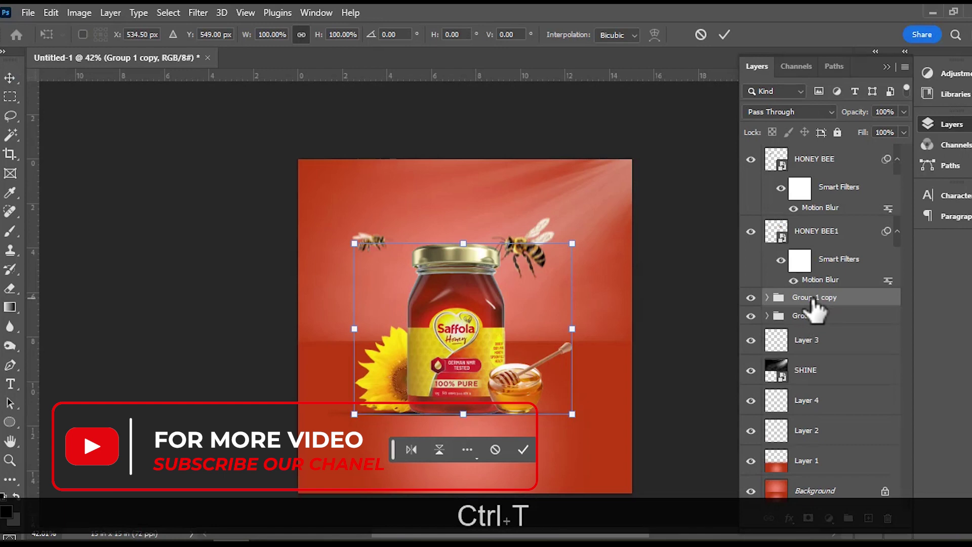
right_click(449, 346)
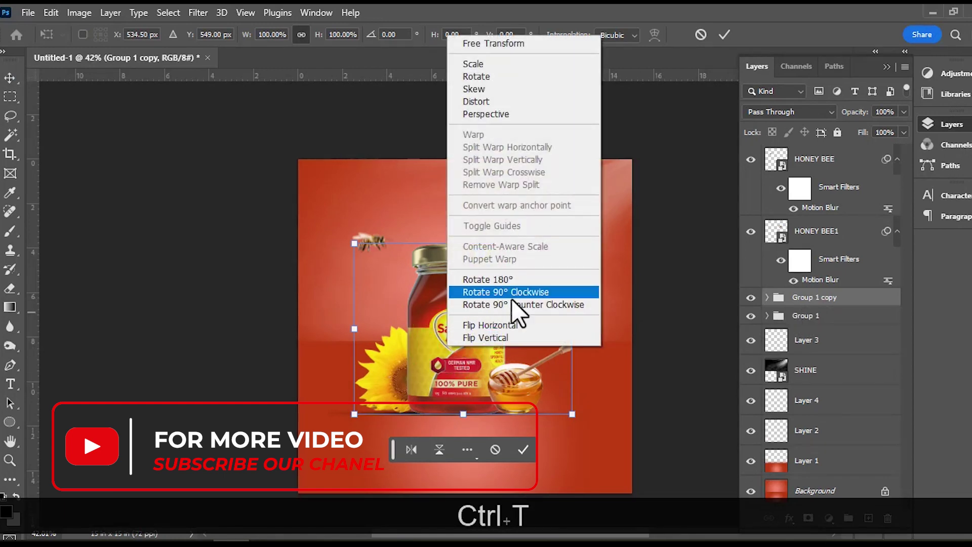
left_click(500, 338)
left_click_drag(469, 263, 464, 457)
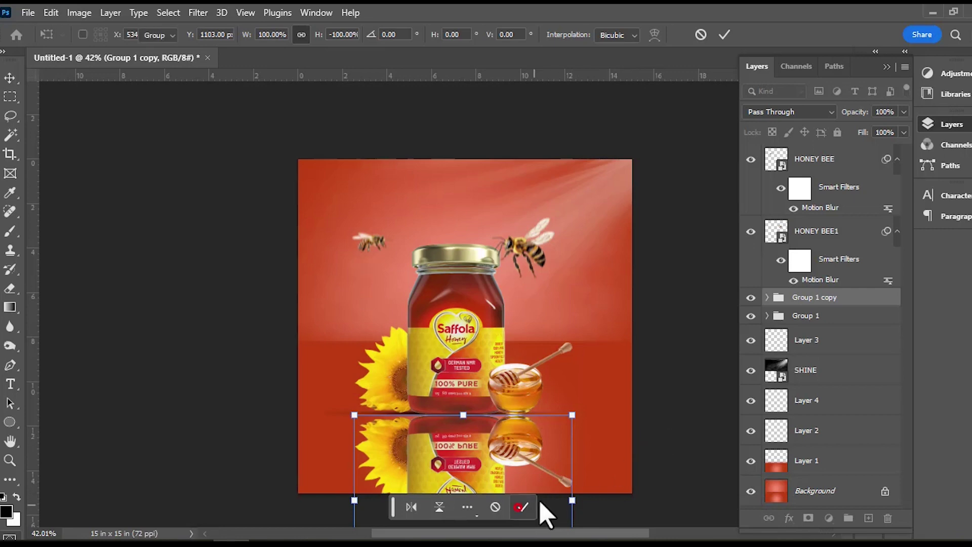
left_click(523, 507)
left_click(471, 463)
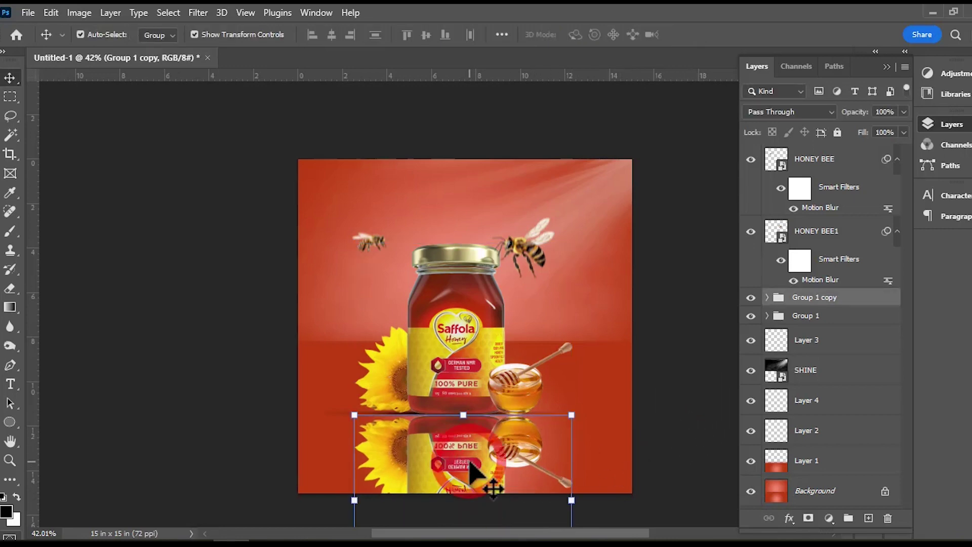
Convert the flipped group copy to a smart object and add a layer mask to it.
right_click(800, 302)
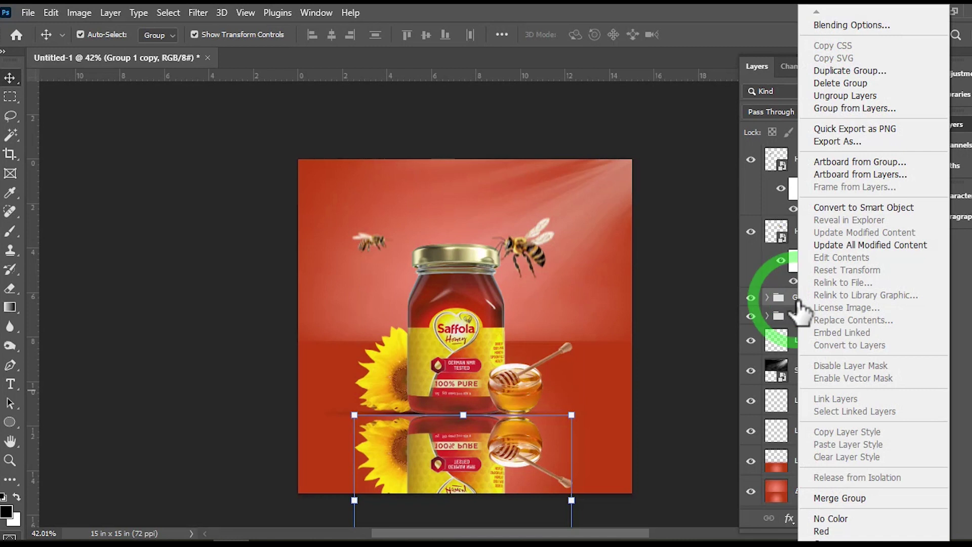
left_click(834, 209)
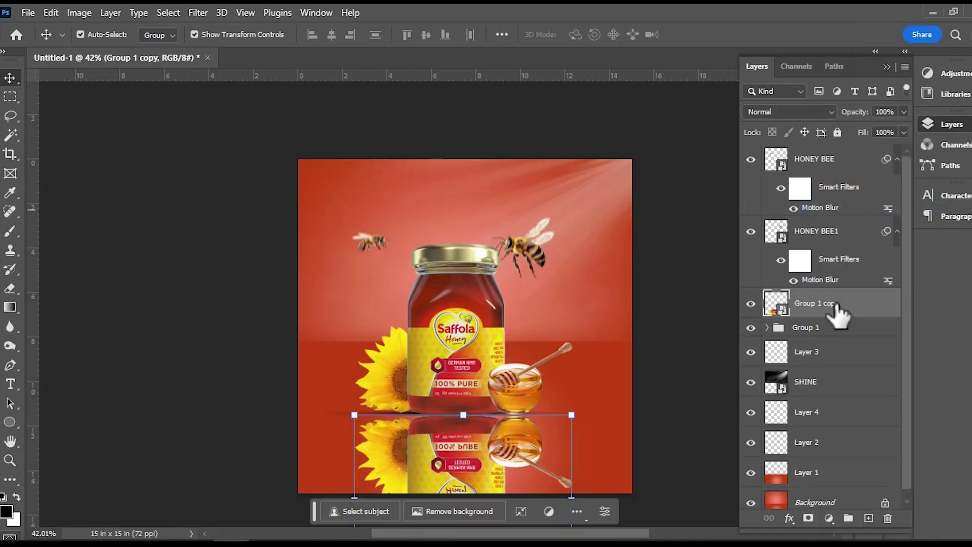
left_click(10, 308)
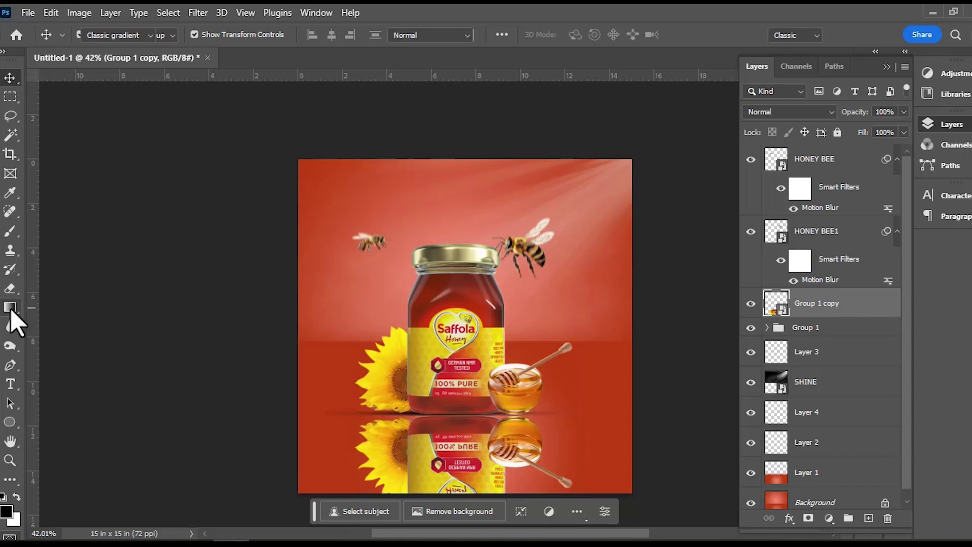
left_click(809, 518)
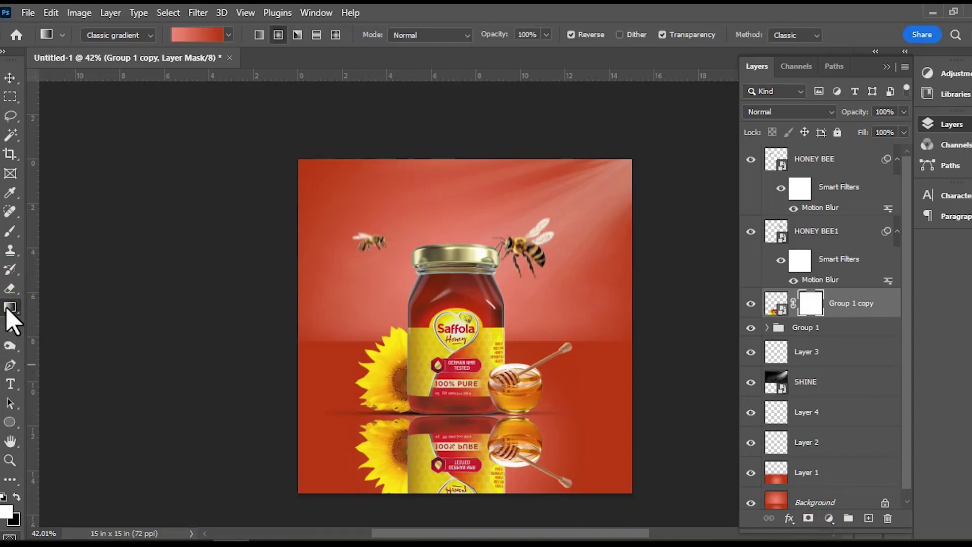
Set the Gradient tool to the Black, White preset from the Basics set.
left_click(198, 34)
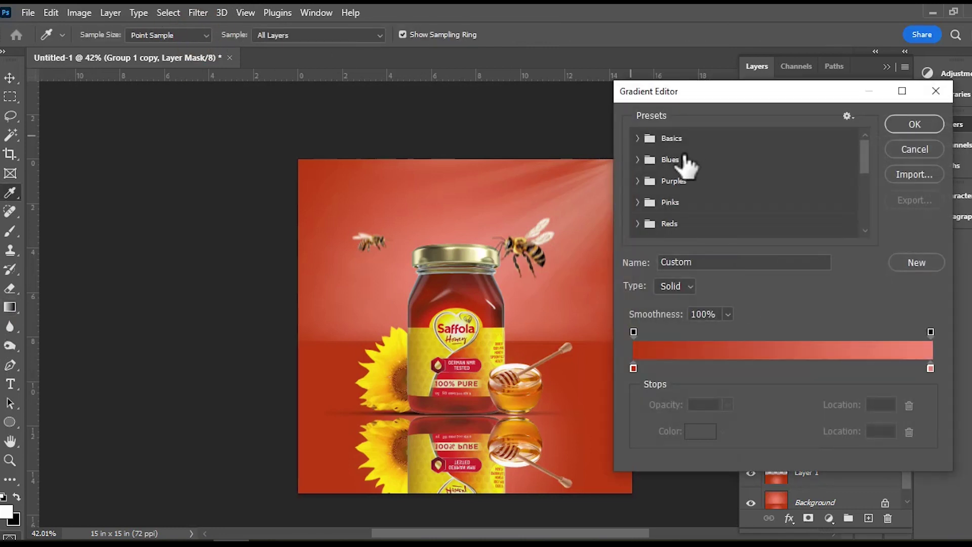
left_click(639, 137)
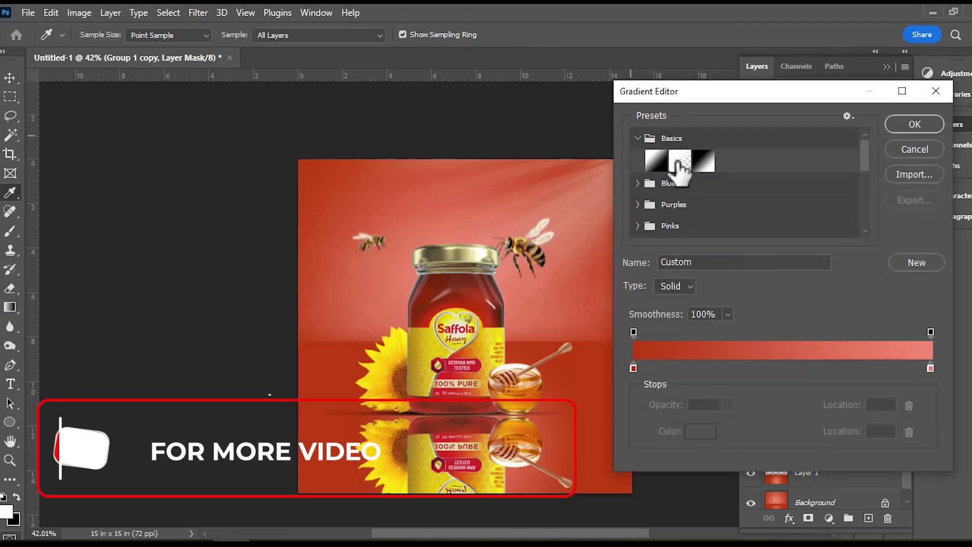
left_click(677, 161)
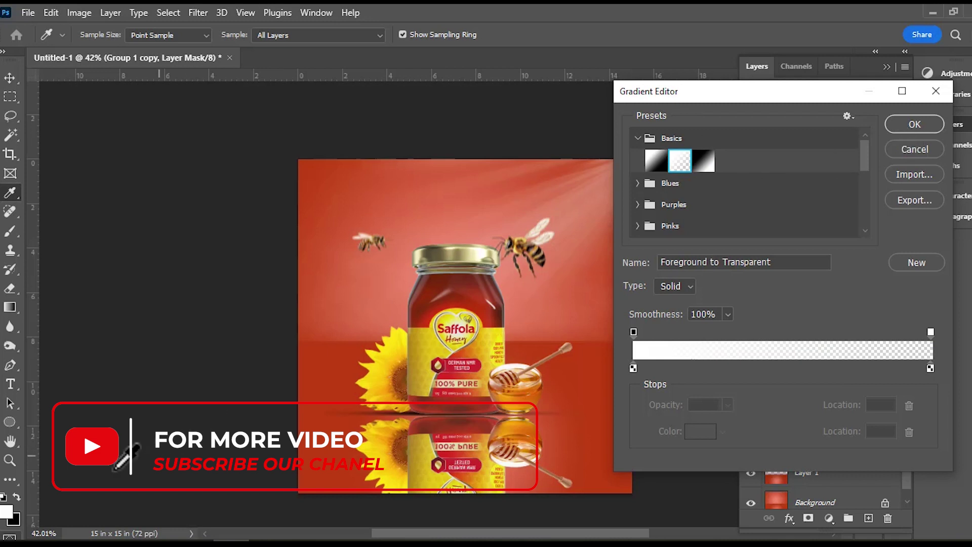
left_click(19, 496)
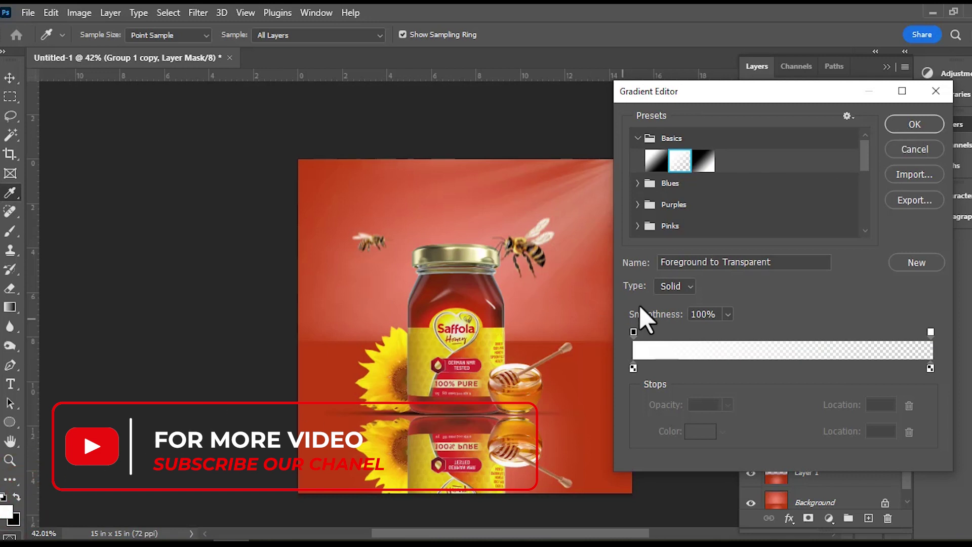
left_click(655, 161)
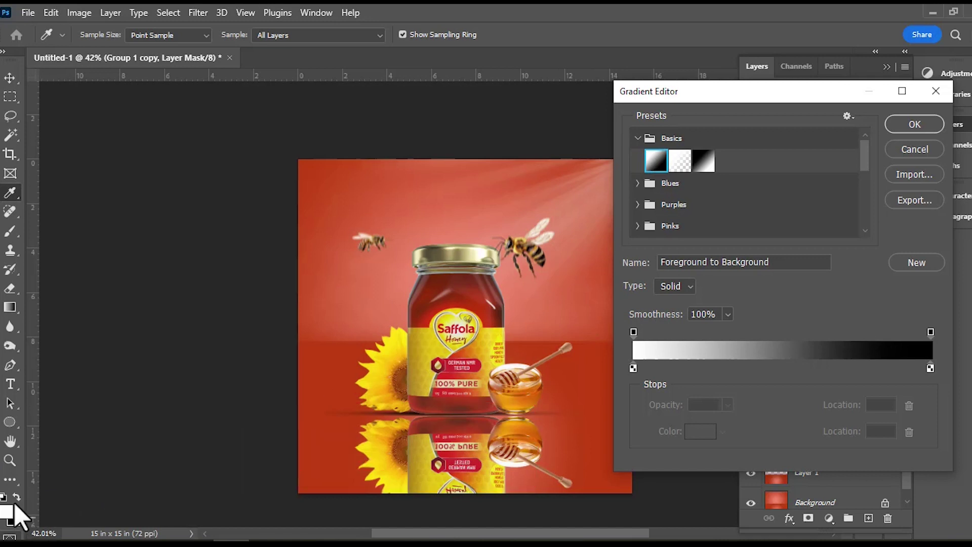
left_click(704, 161)
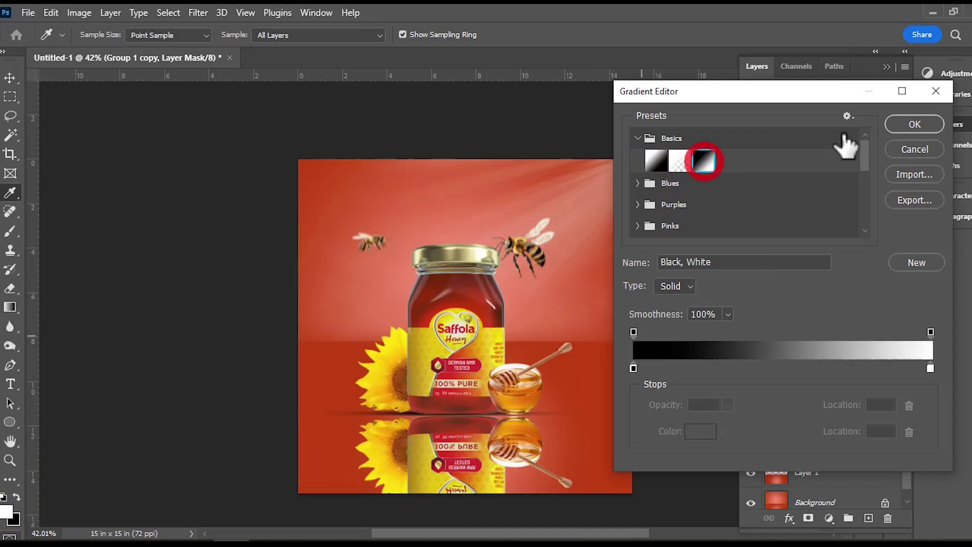
left_click(915, 124)
Fade the reflection downward with a linear gradient on its layer mask, replacing the radial attempt.
left_click_drag(462, 410, 461, 485)
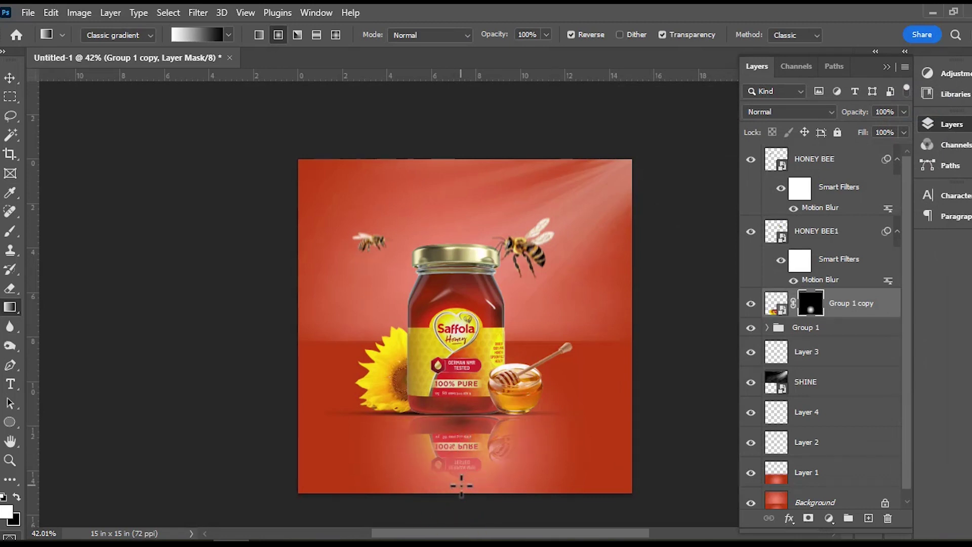
left_click(259, 34)
mouse_move(453, 485)
left_mouse_down()
mouse_move(458, 512)
mouse_move(456, 486)
left_mouse_up()
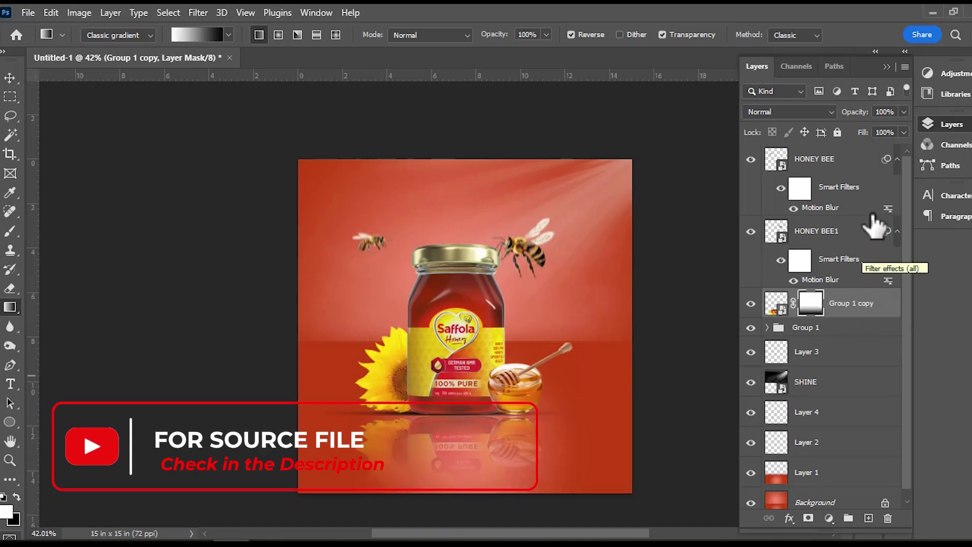
Set the reflection layer's opacity to 71% and deselect it.
left_click(904, 132)
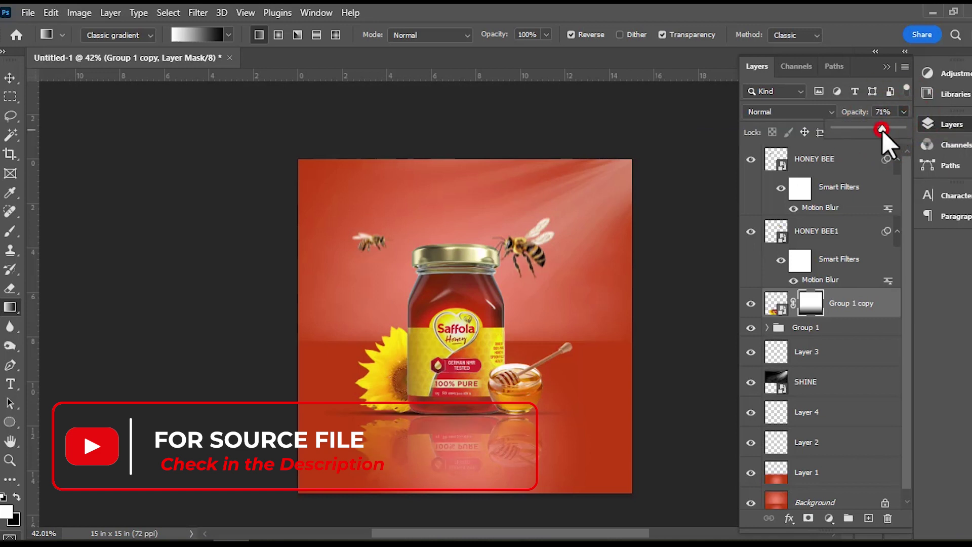
left_click(10, 78)
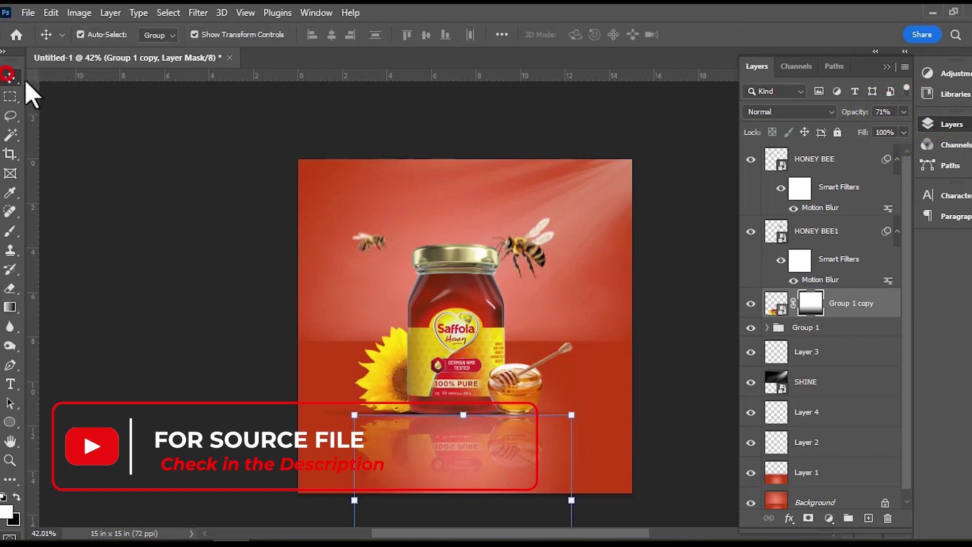
left_click(123, 161)
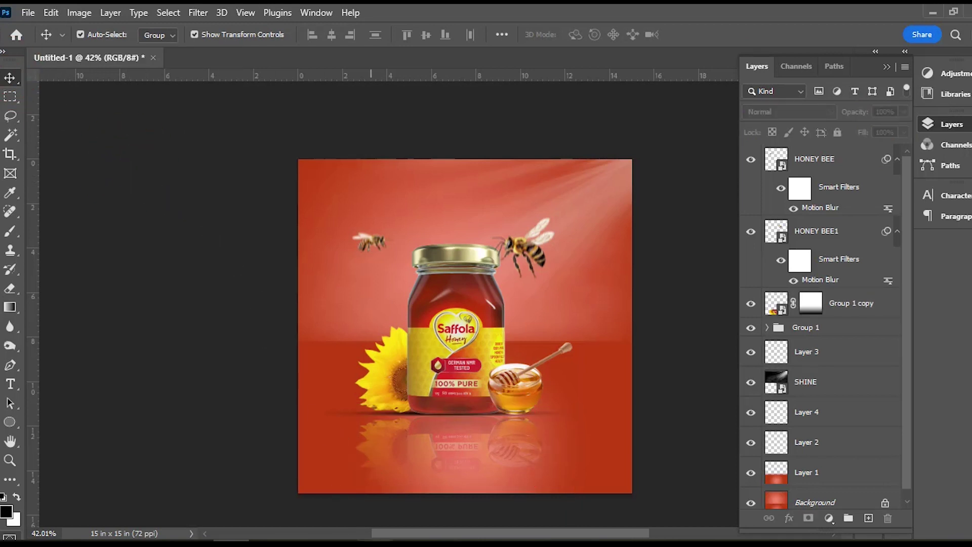
scroll(473, 435, "down", 3)
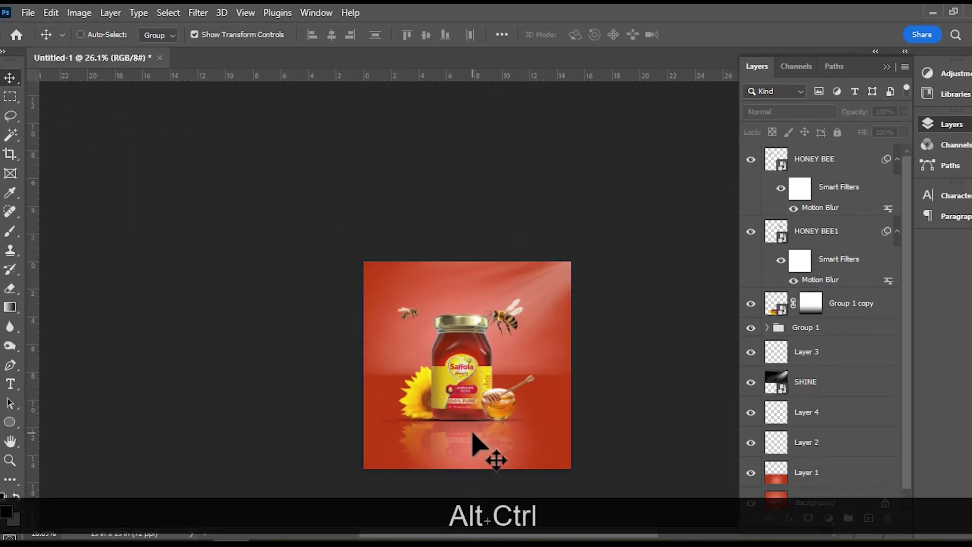
scroll(473, 435, "up", 1)
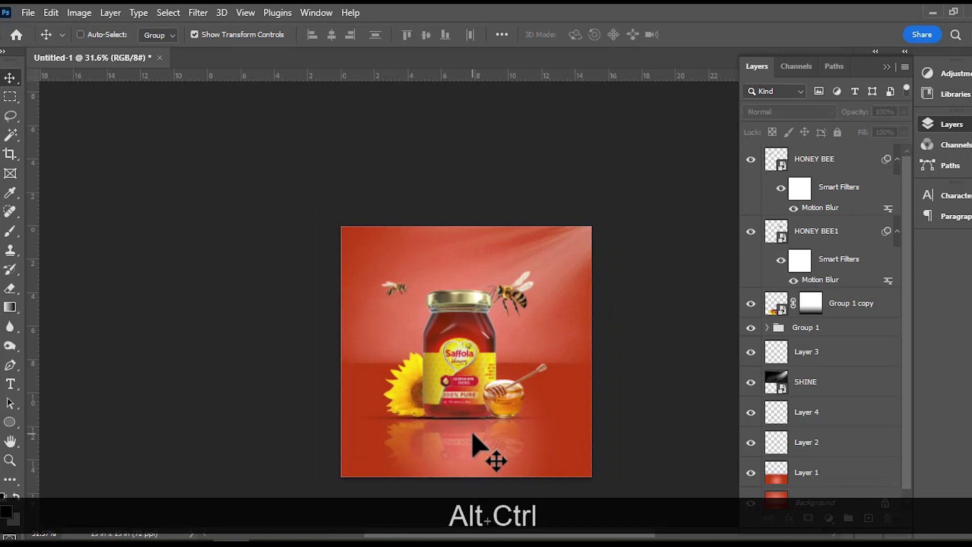
scroll(474, 436, "up", 1)
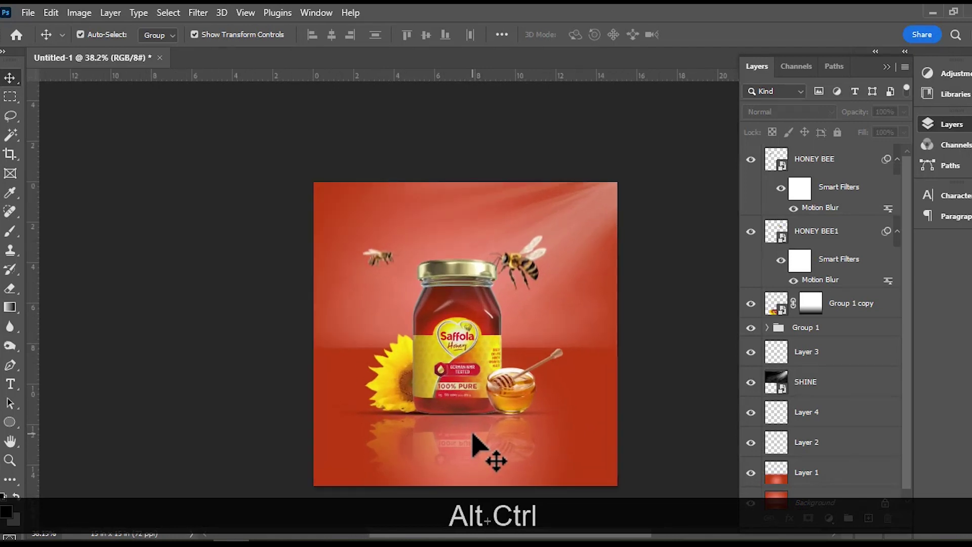
left_click(691, 201)
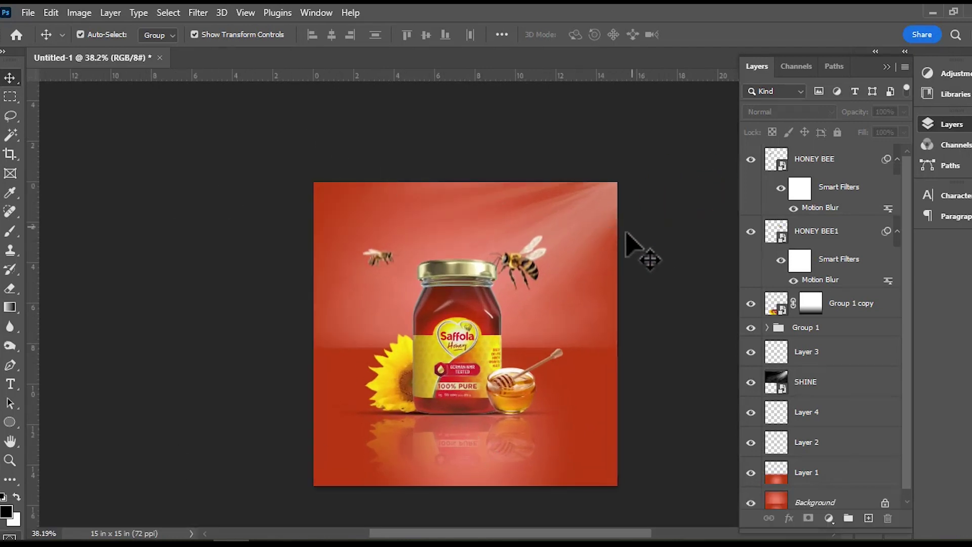
left_click(835, 159)
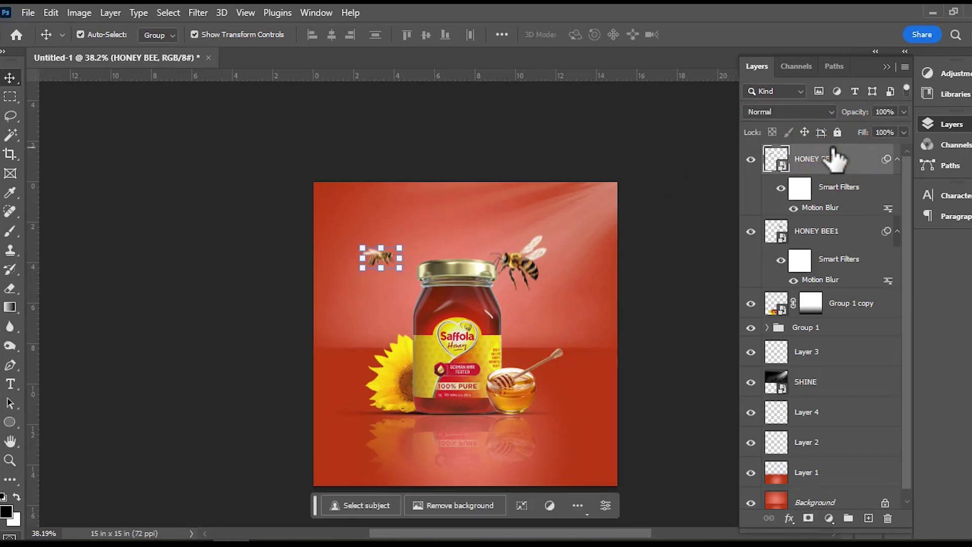
left_click(854, 138)
left_click(829, 519)
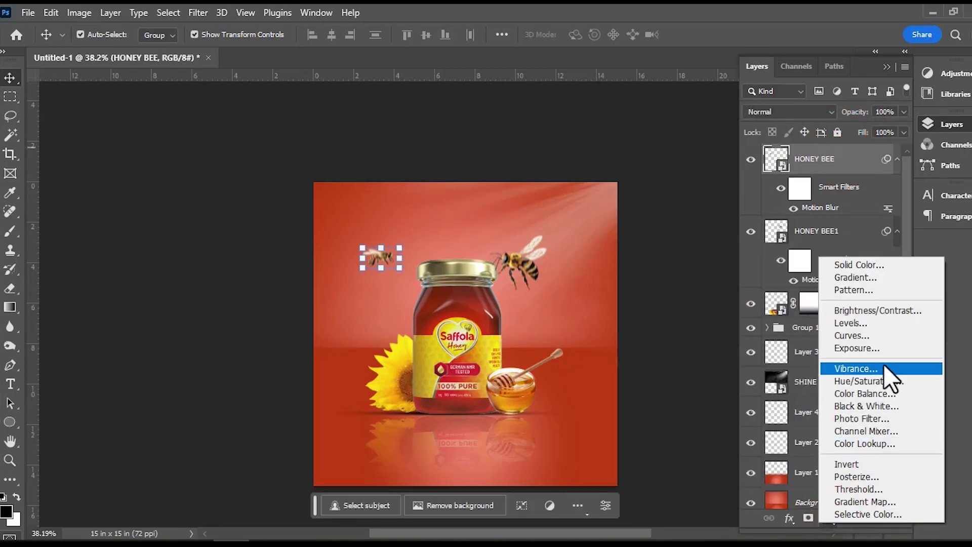
left_click(884, 380)
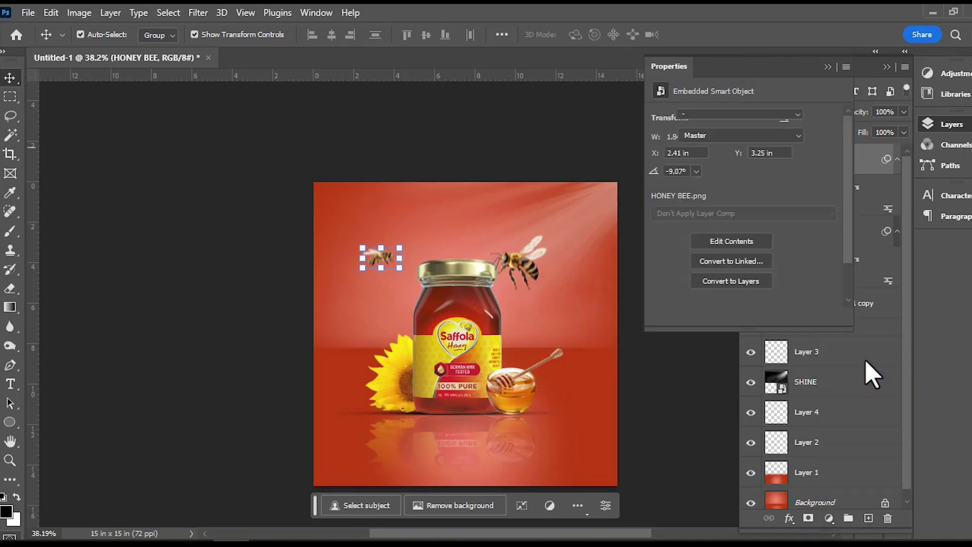
left_click(828, 67)
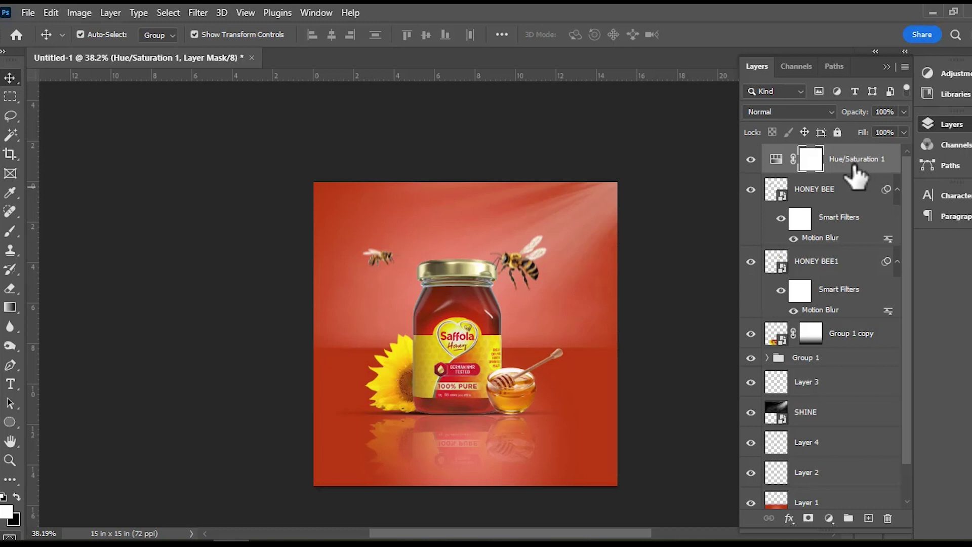
key("Delete")
key("Delete")
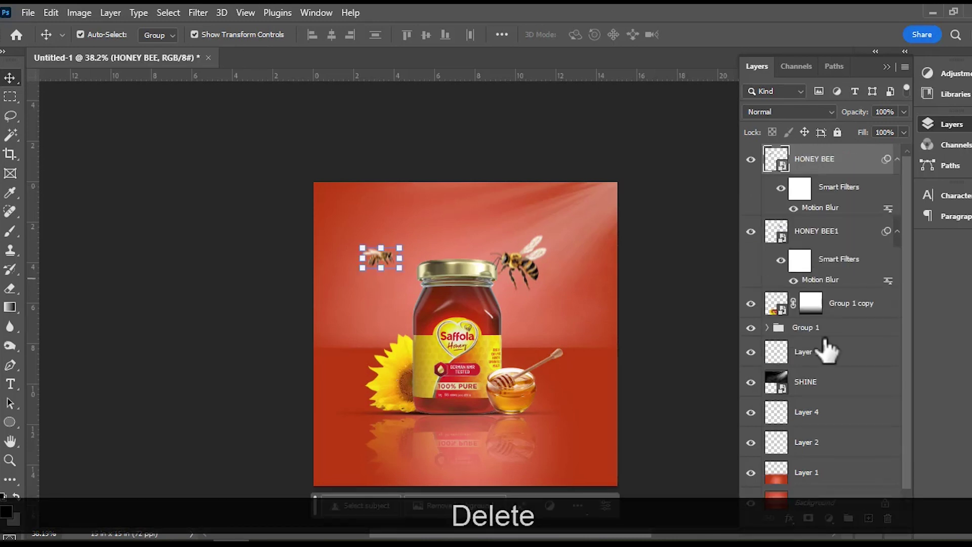
Add a Vibrance adjustment layer above the HONEY BEE layer with Vibrance at +53, and deselect it.
left_click(830, 519)
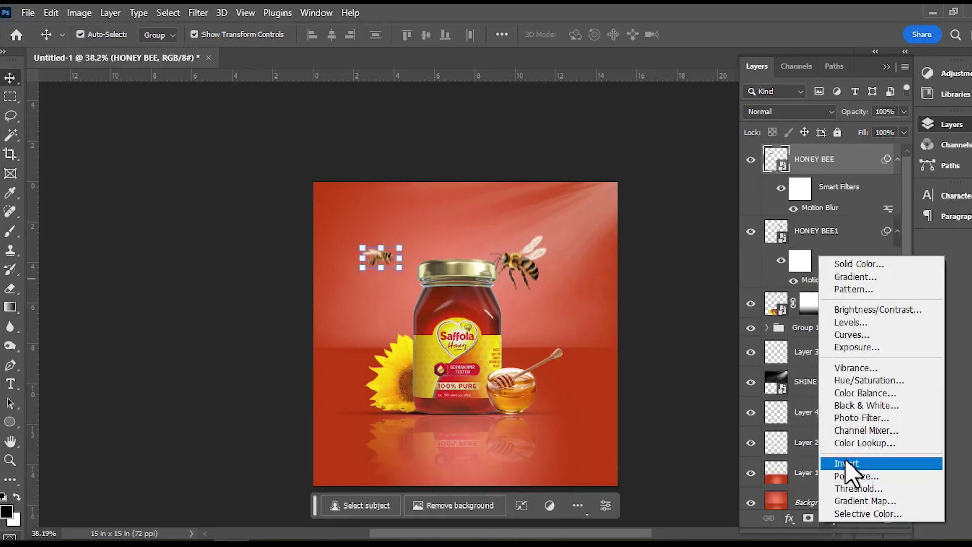
left_click(861, 369)
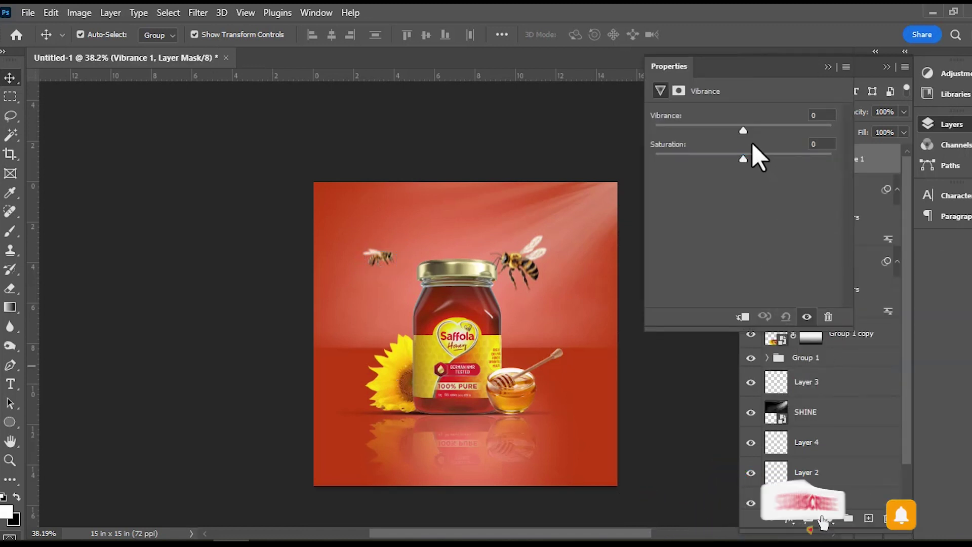
left_click_drag(744, 131, 779, 130)
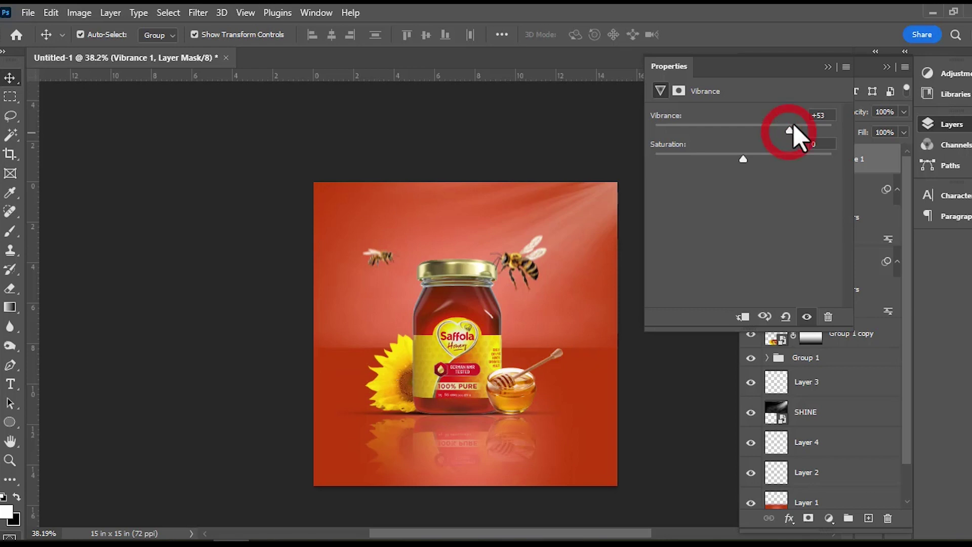
left_click(827, 67)
left_click(668, 133)
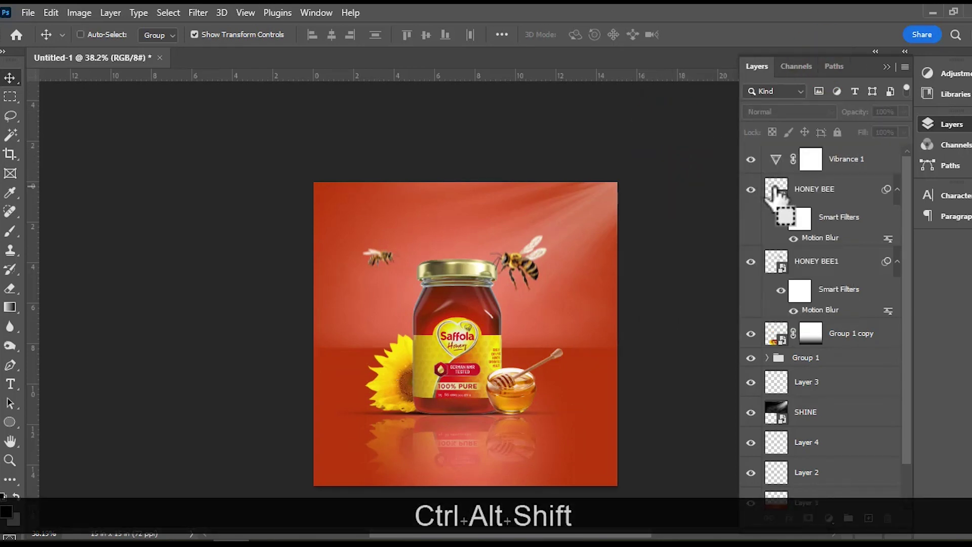
Stamp all visible layers into a new merged layer on top of the stack and keep that layer selected.
key("ctrl+alt+shift+e")
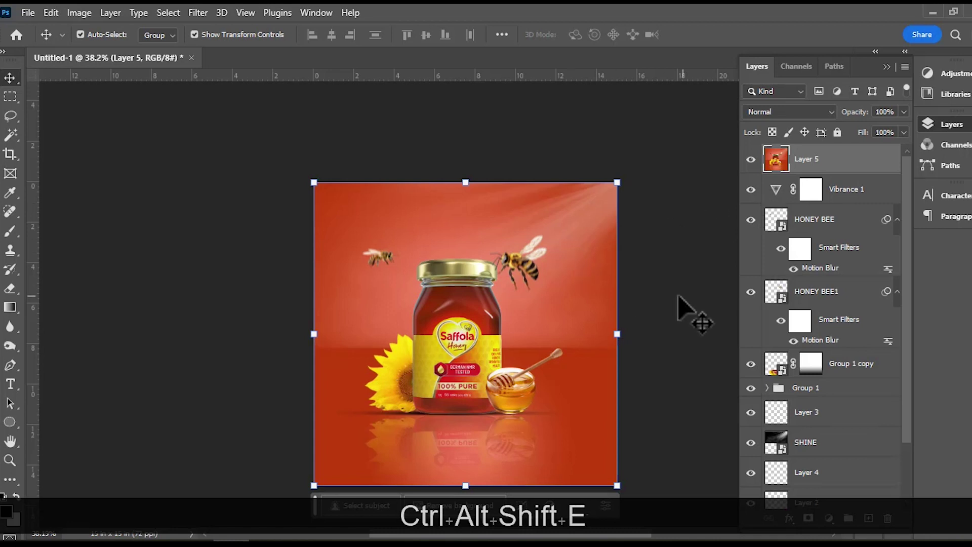
left_click(657, 289)
left_click(791, 156)
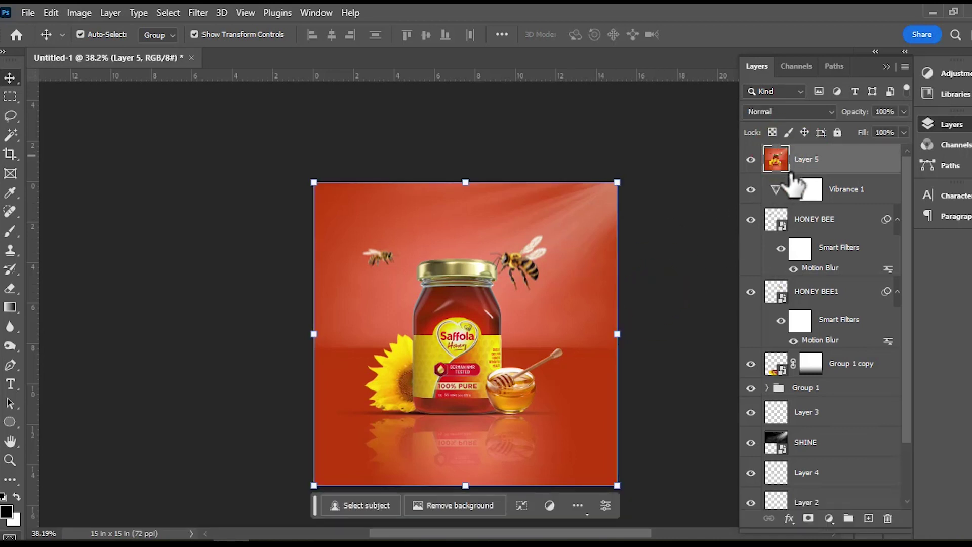
scroll(548, 366, "up", 5)
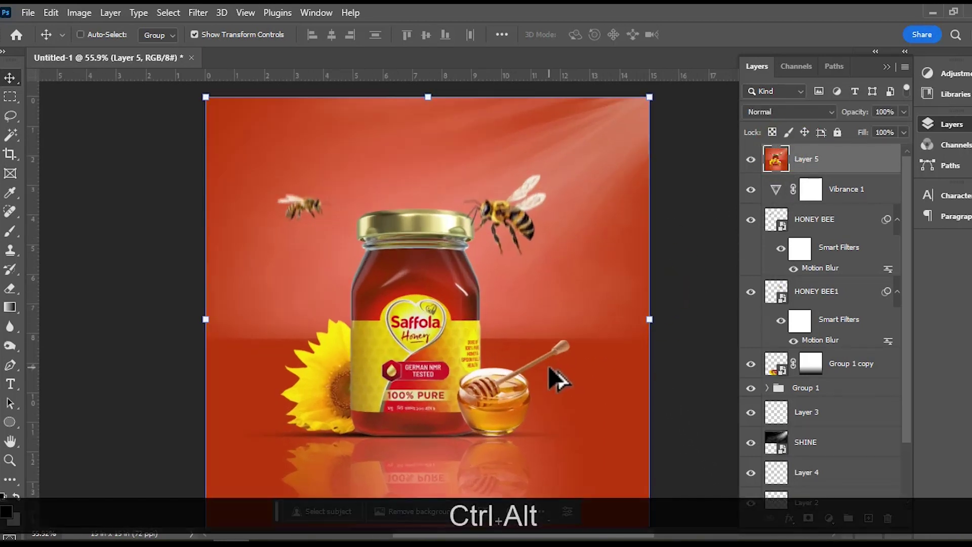
left_click_drag(476, 321, 564, 298)
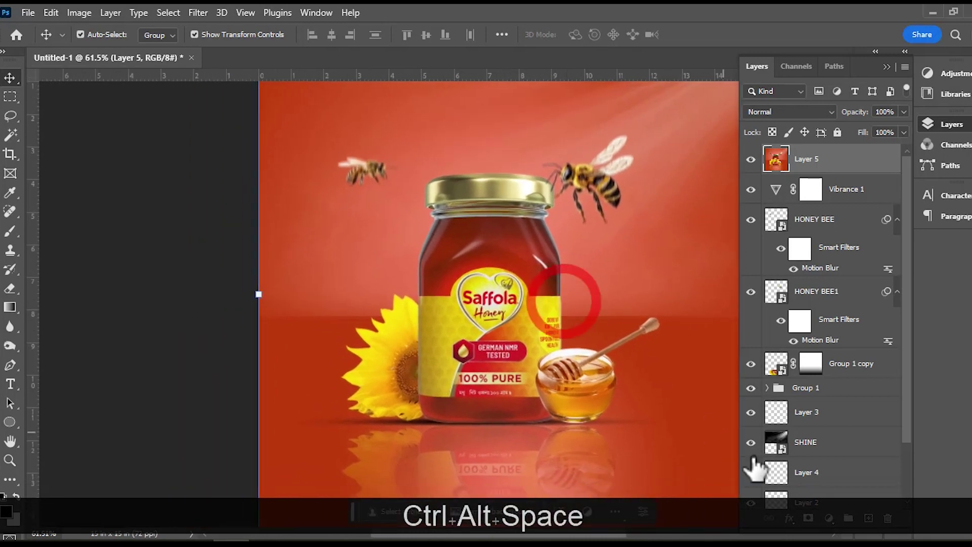